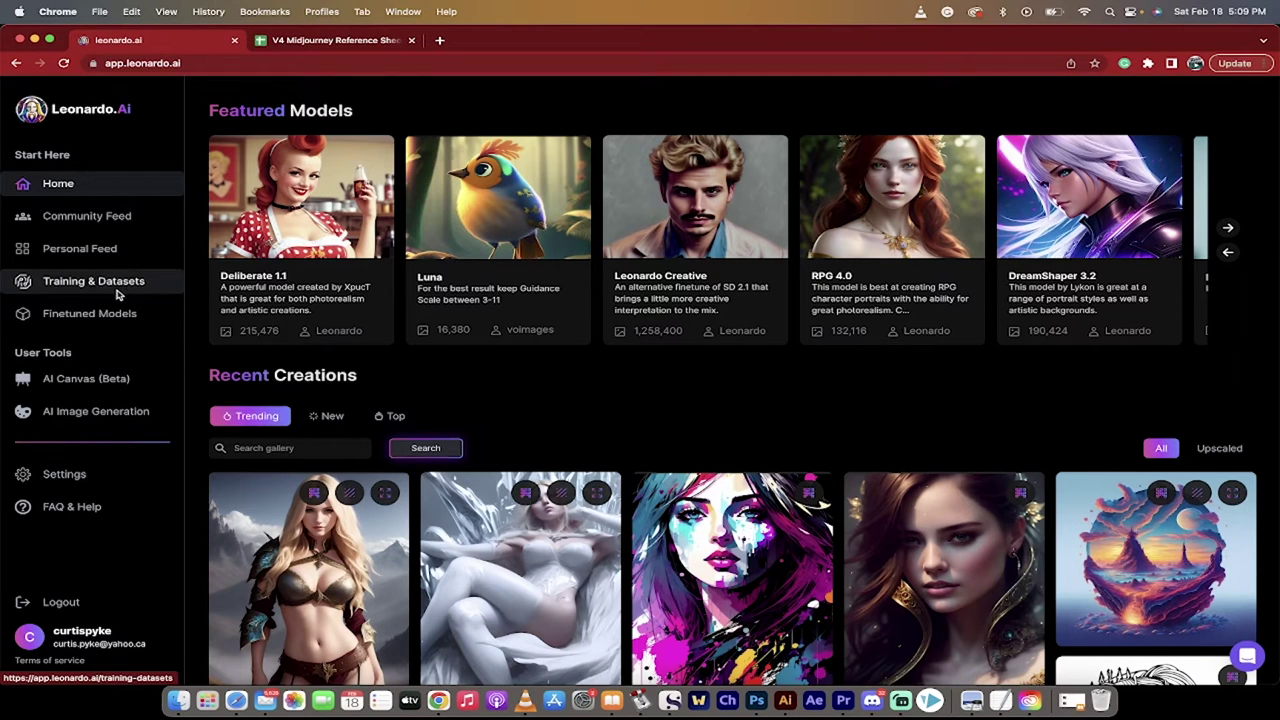
Step: Browse Community Models, then Your Models with the Caravaggio card, and glance at the V4 Midjourney Reference Sheets
click(107, 317)
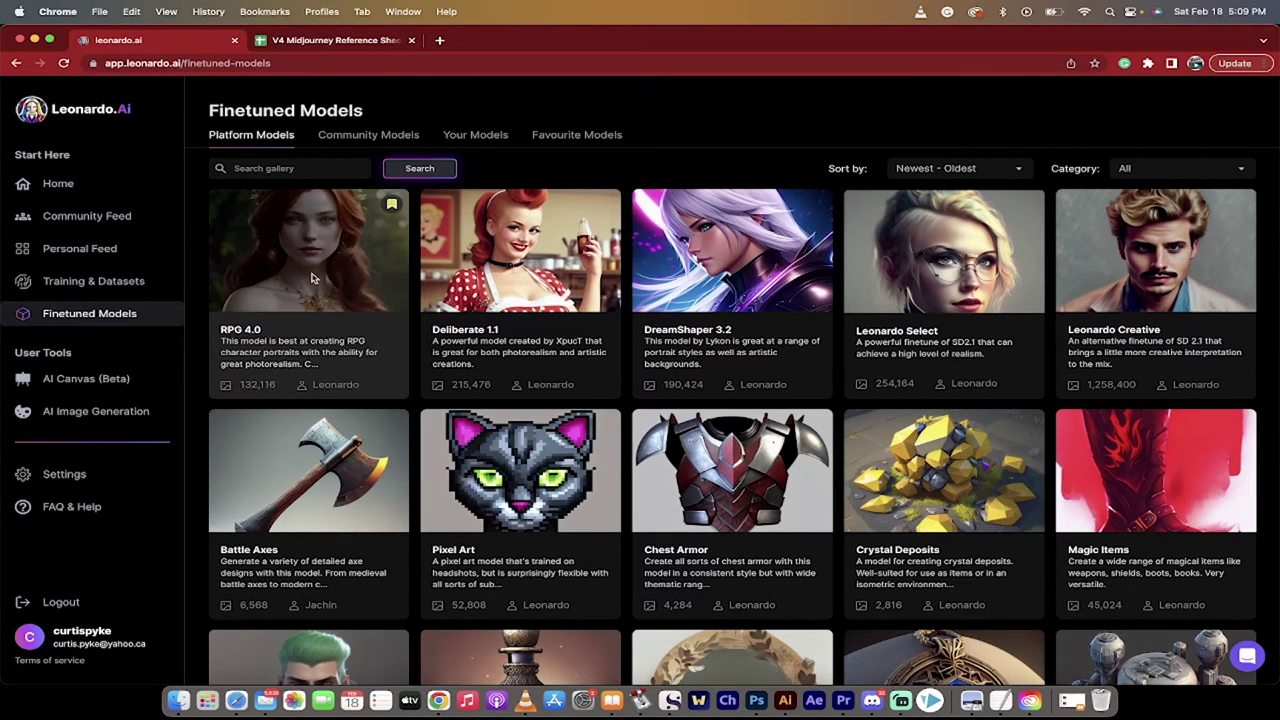
click(371, 137)
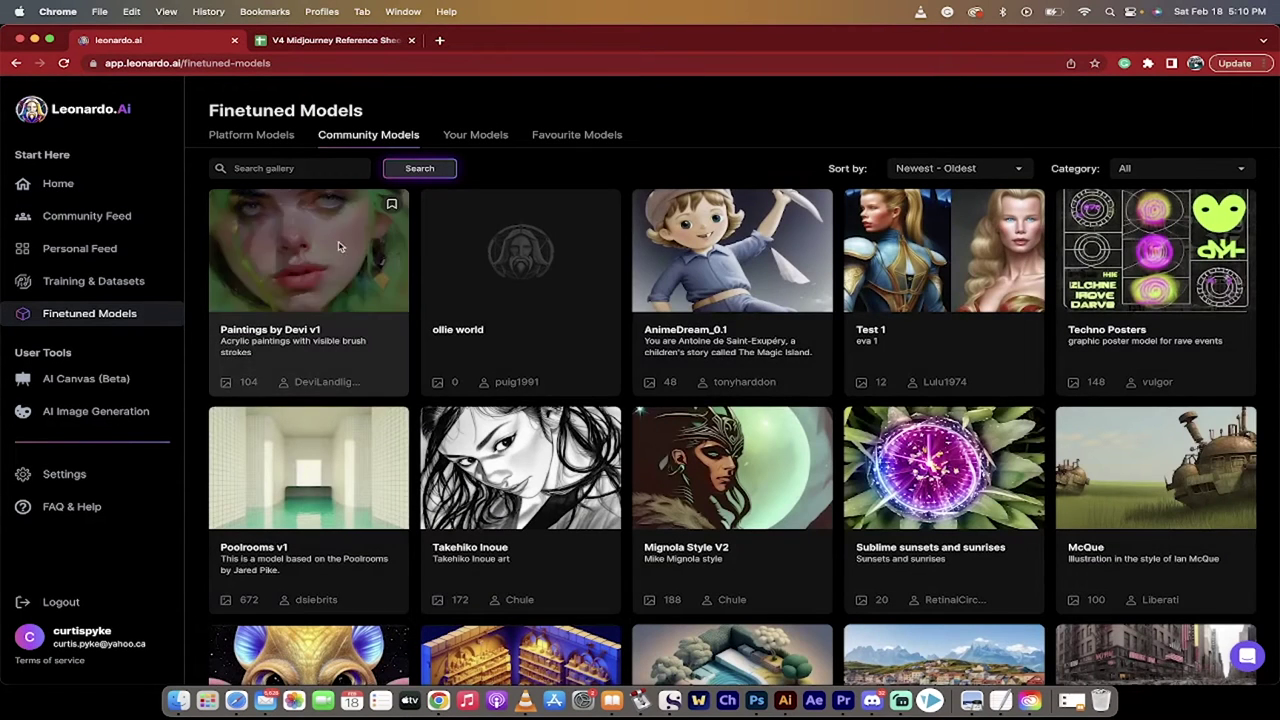
click(477, 147)
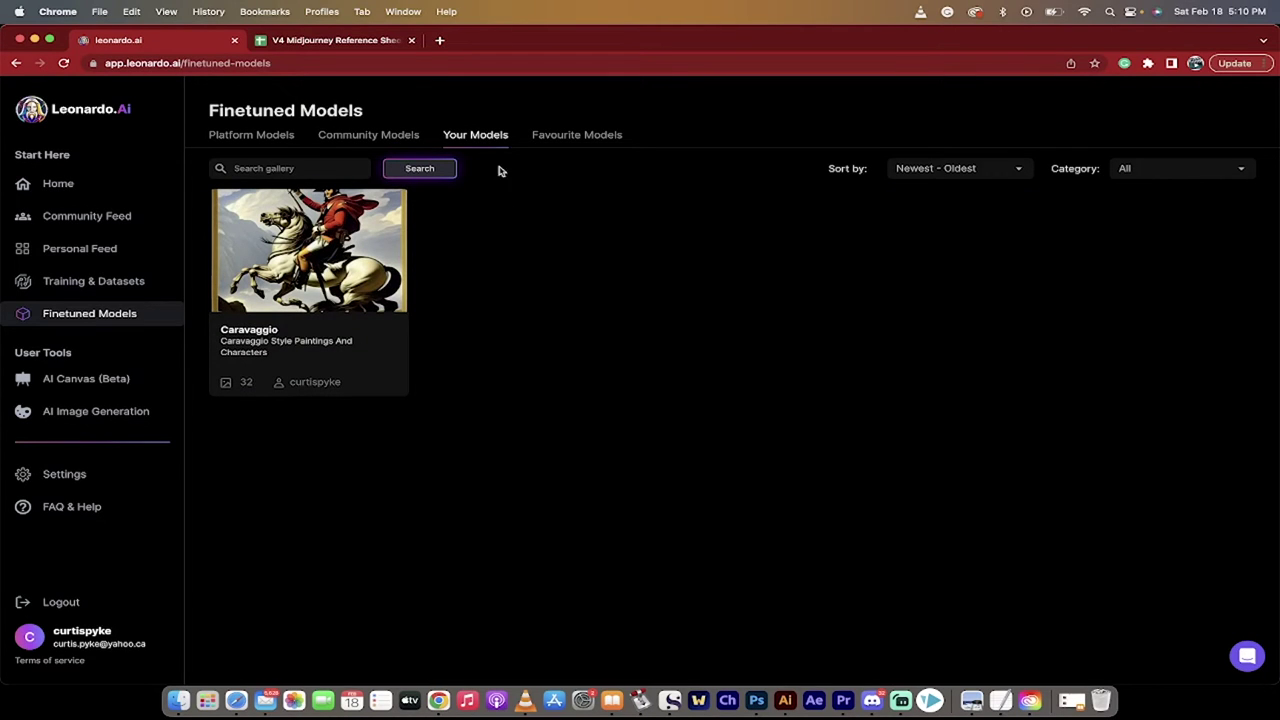
mouse_move(318, 280)
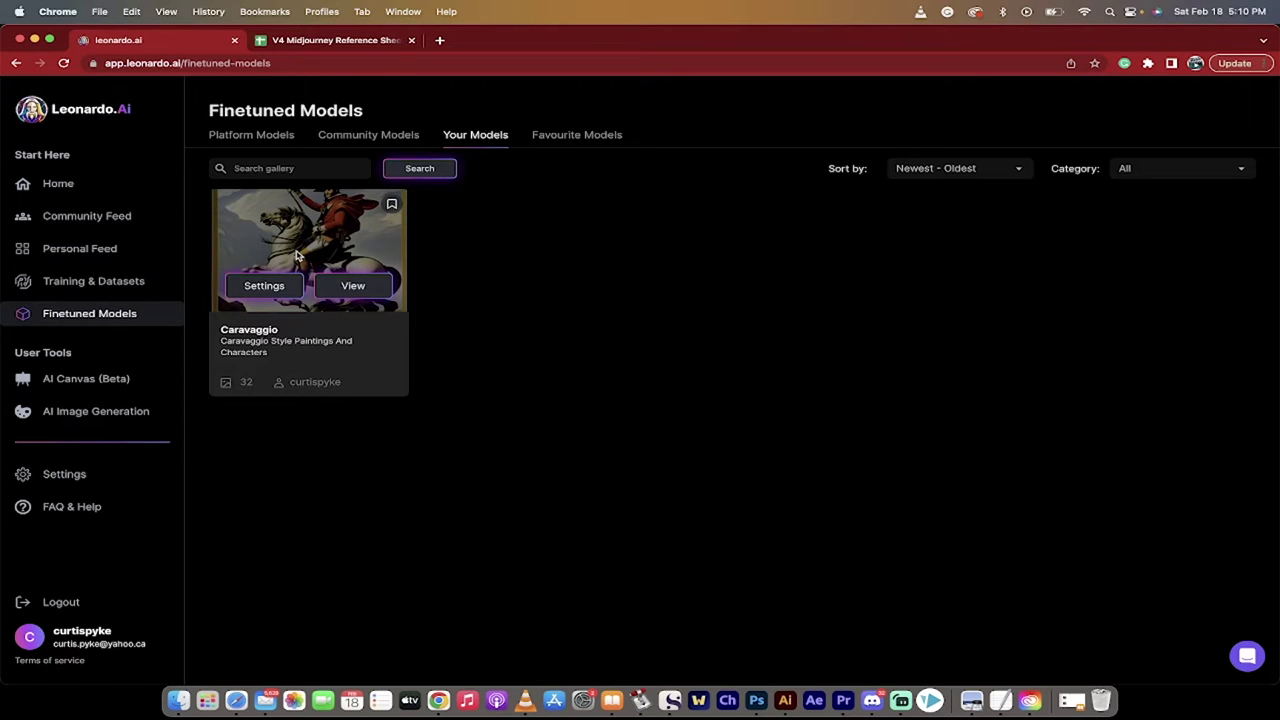
click(322, 42)
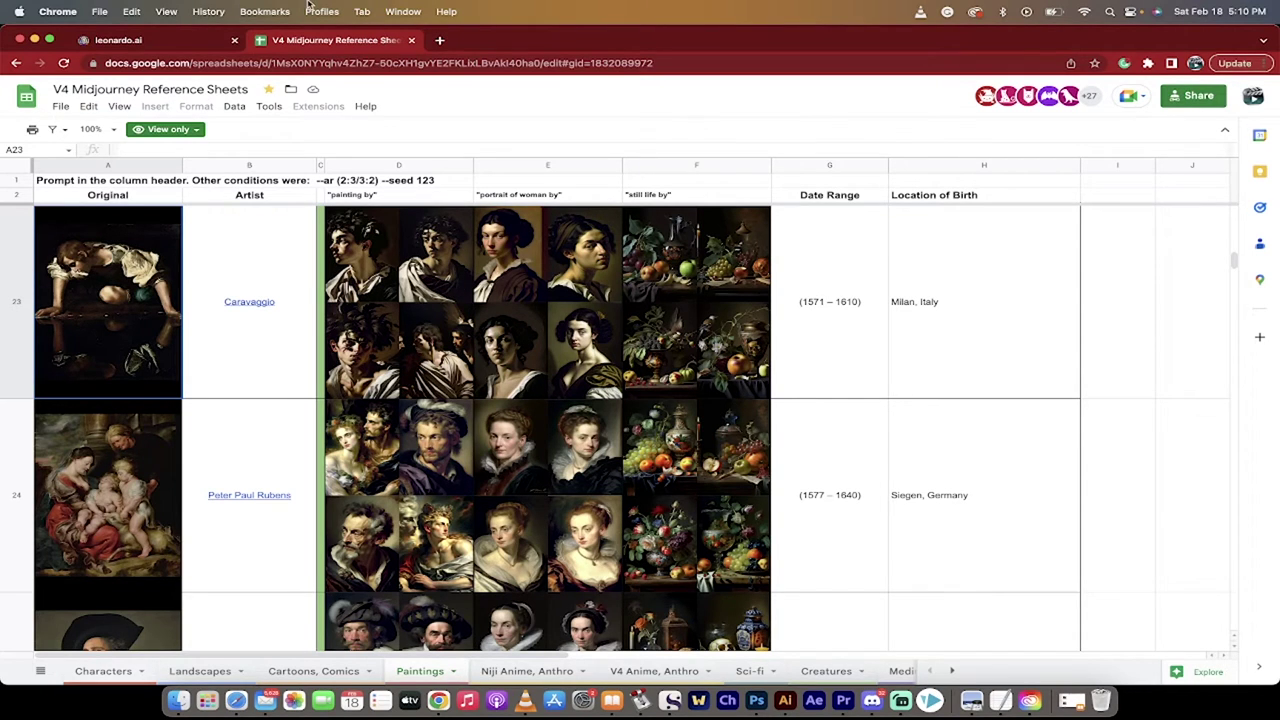
click(175, 39)
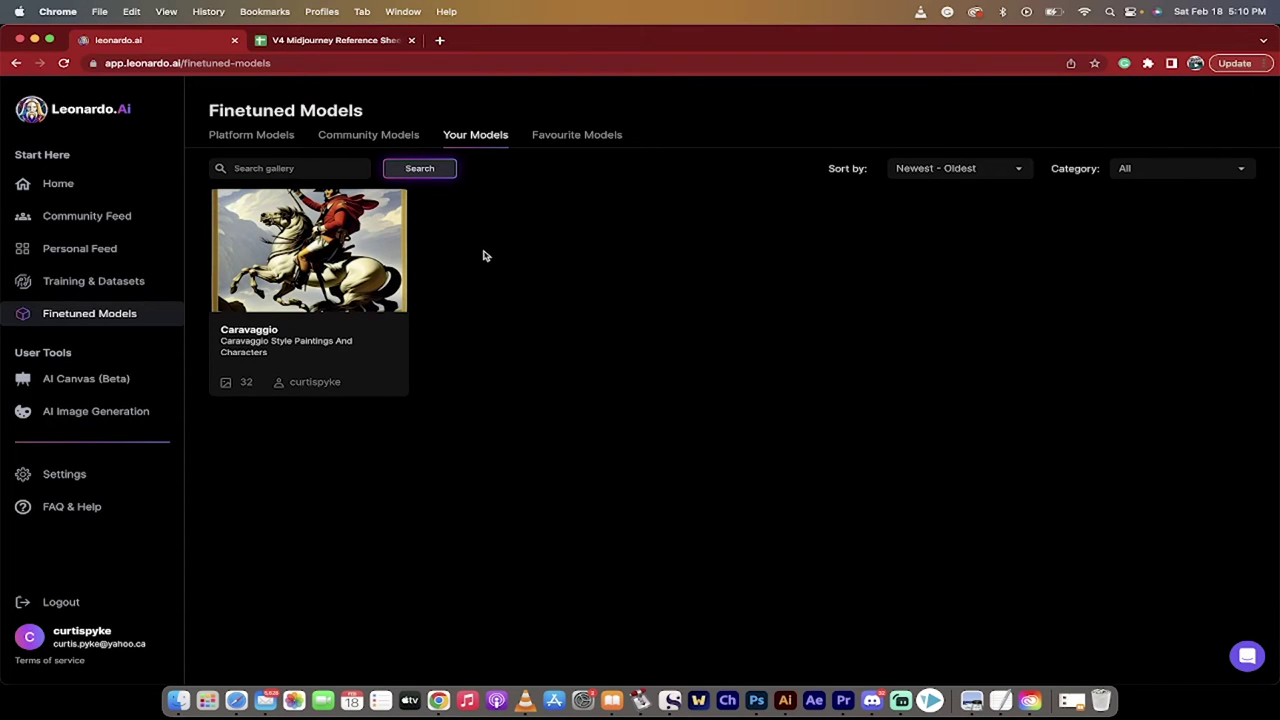
Step: Go to Training & Datasets to see the Pixar and Caravaggio datasets
mouse_move(333, 236)
click(85, 285)
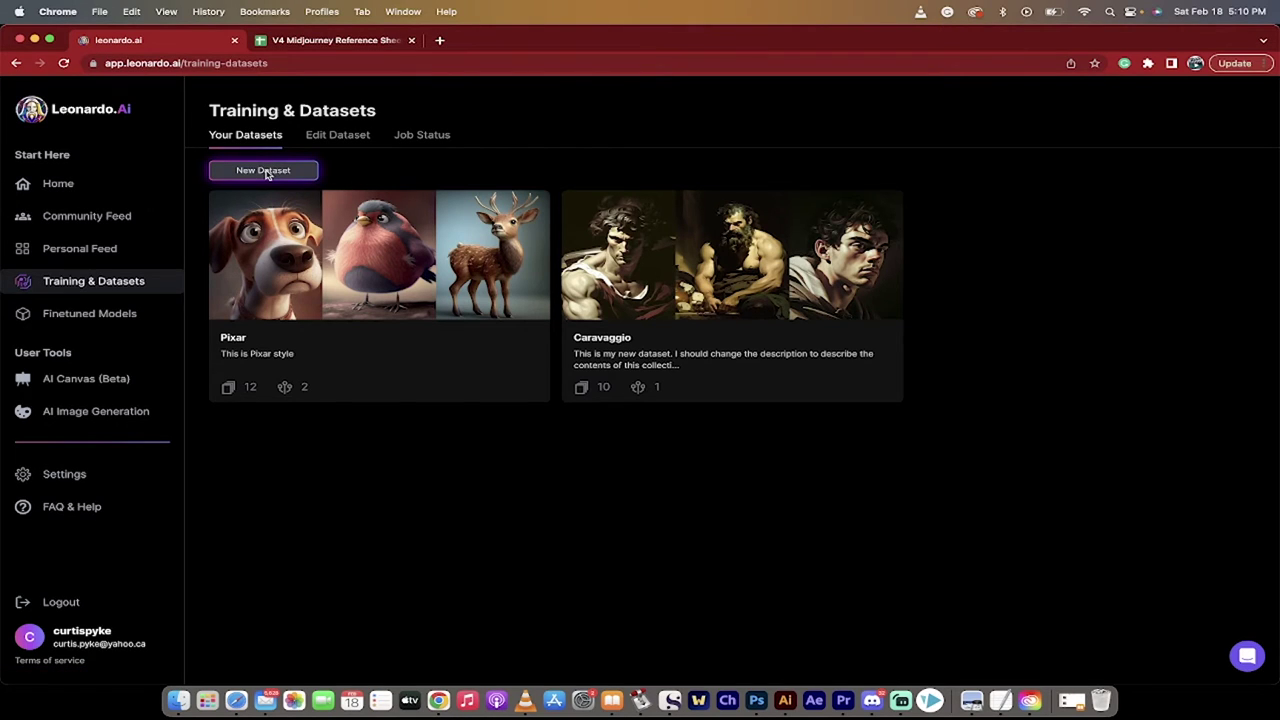
Step: Create a new dataset named Pixar2 with the description Pixar2
click(266, 174)
click(605, 198)
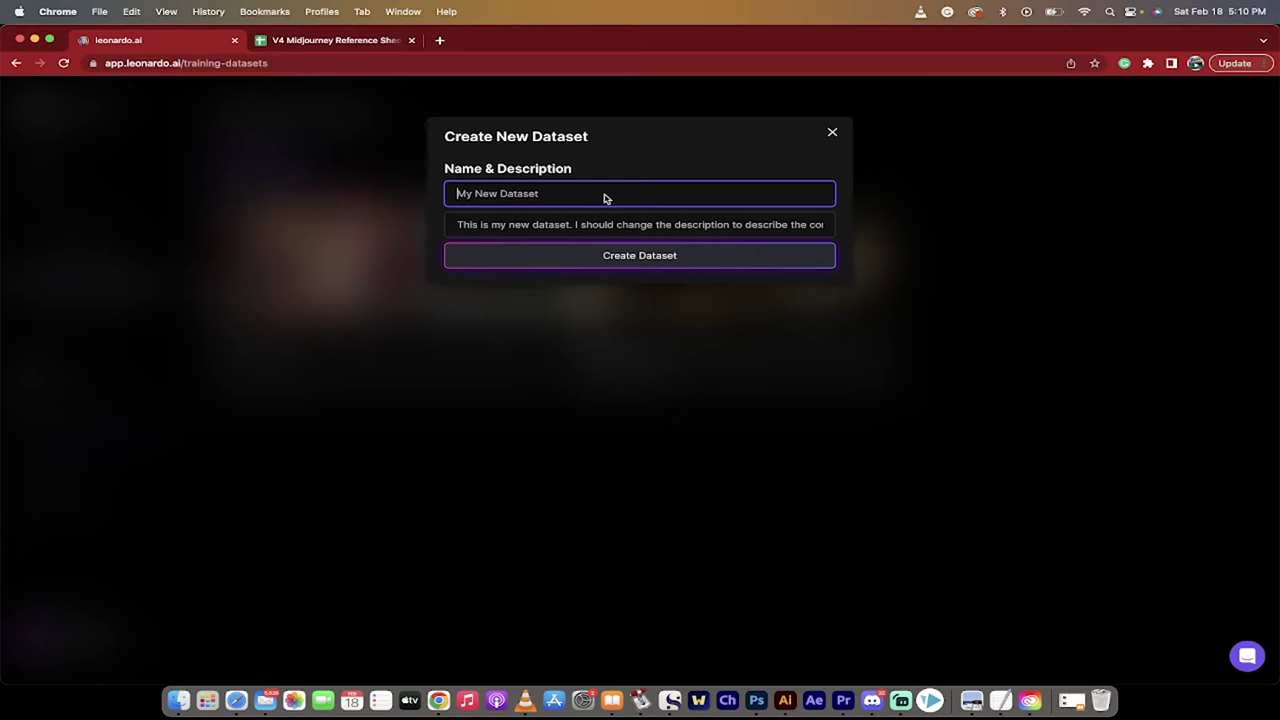
text(Pixar2)
click(578, 216)
text(P)
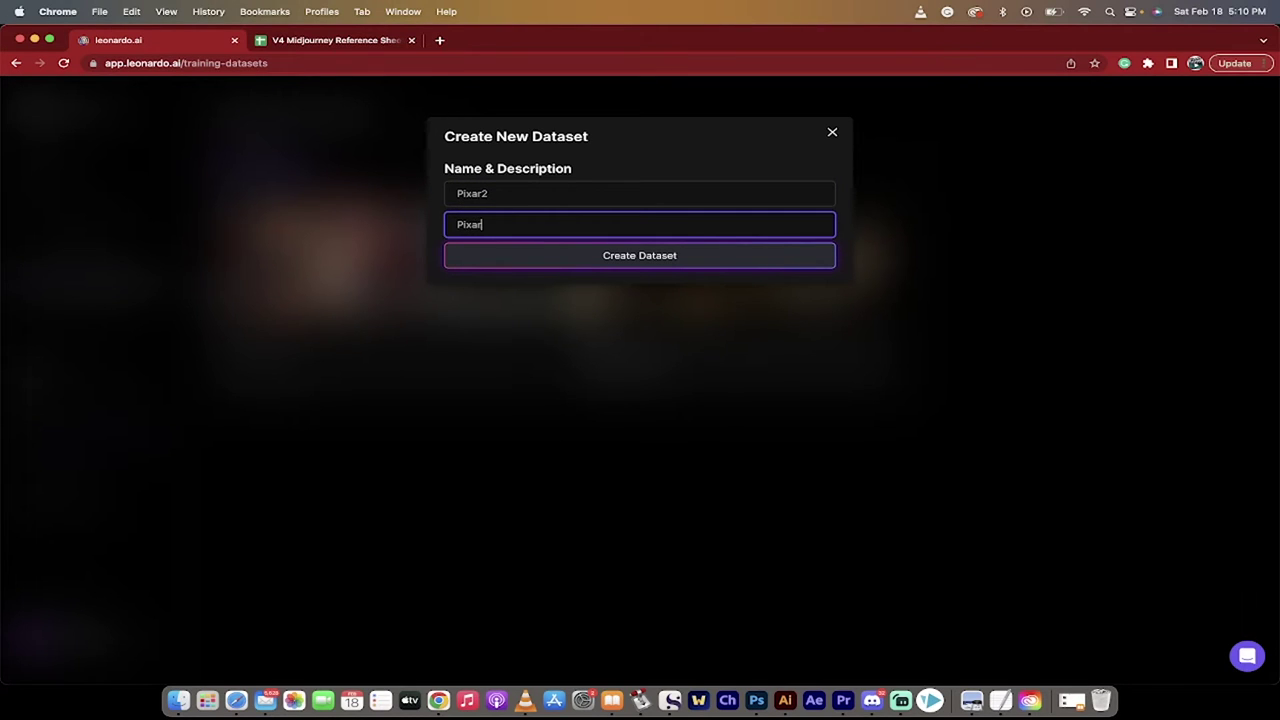
click(565, 264)
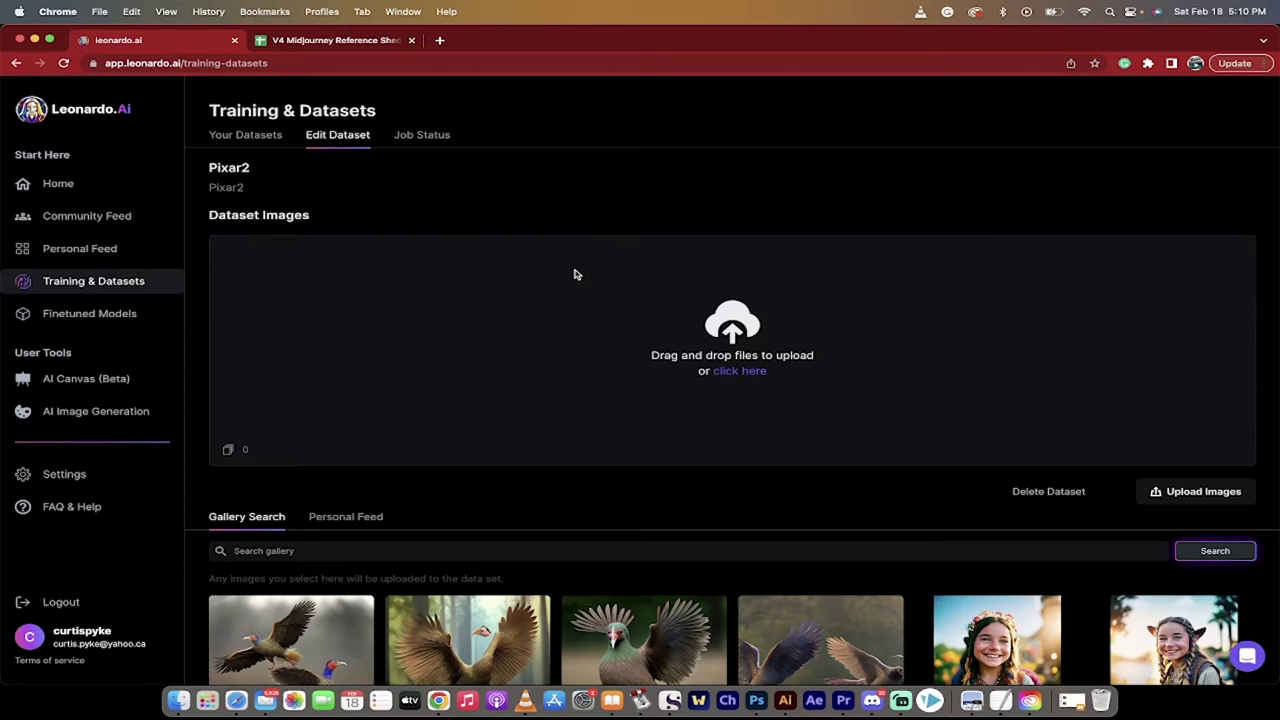
Step: Browse the Personal Feed and Gallery Search images available for the Pixar2 dataset
scroll(554, 348, down, 3)
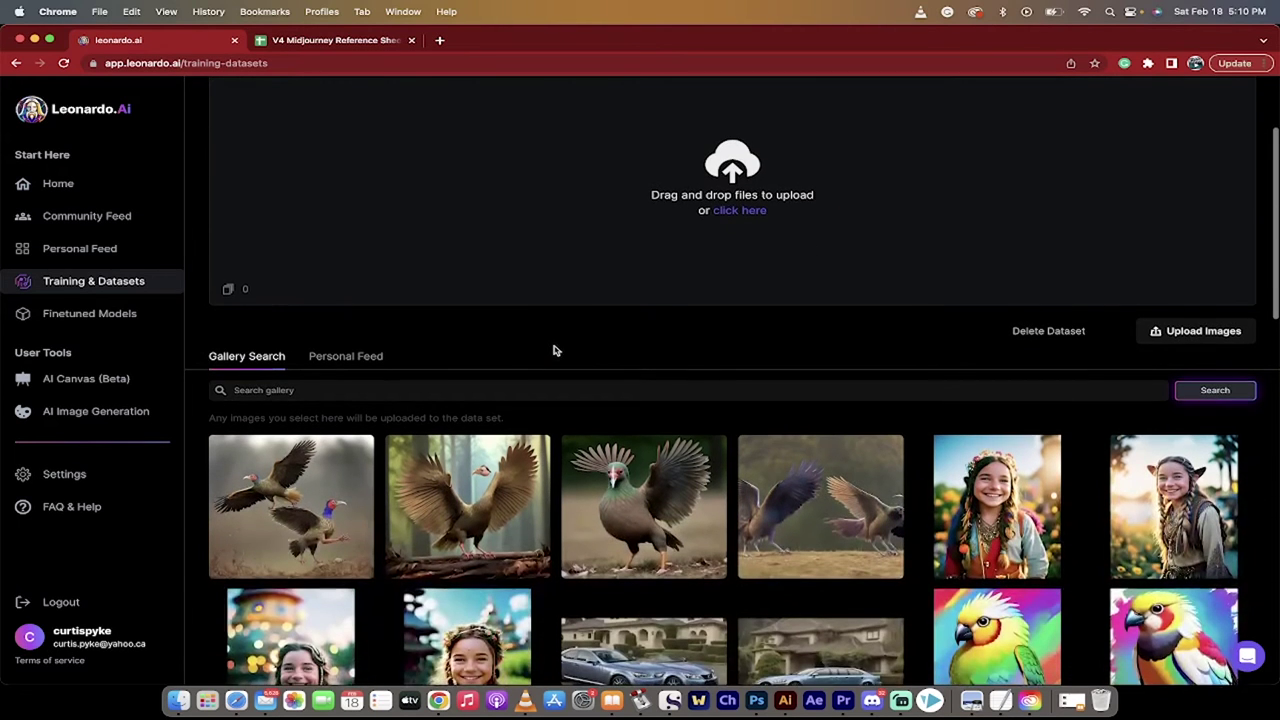
click(343, 358)
scroll(542, 500, down, 4)
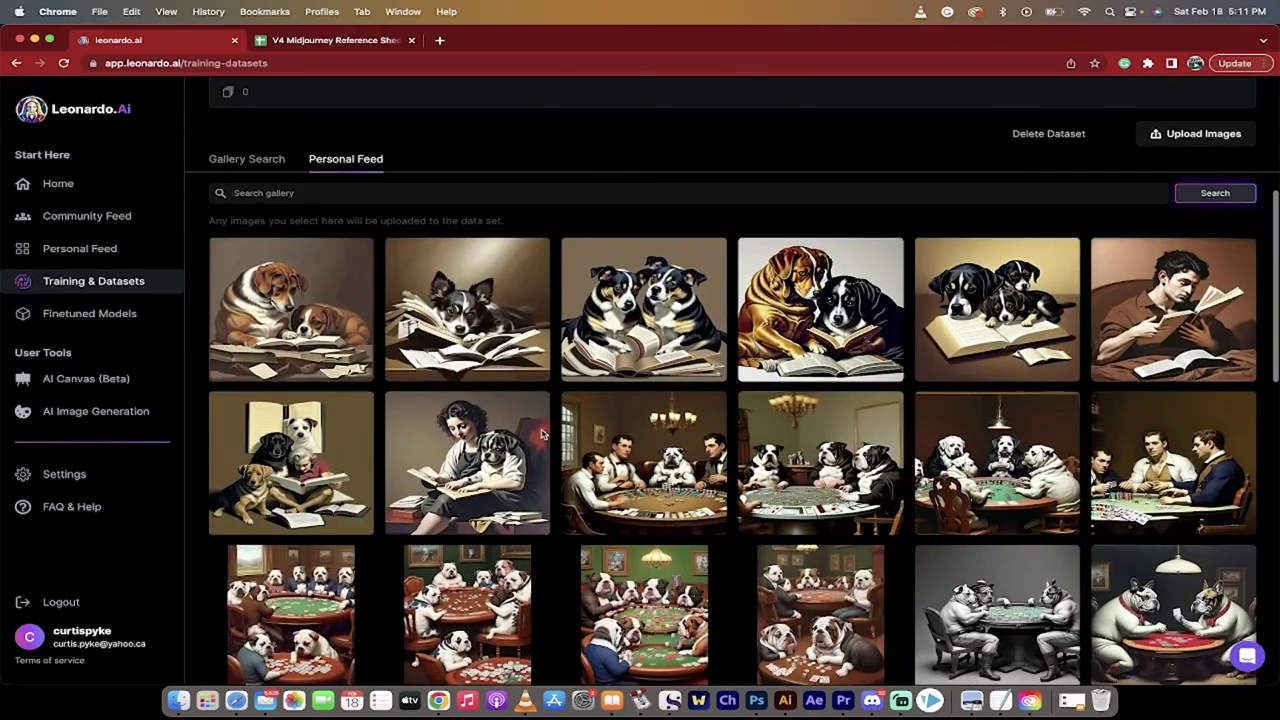
scroll(542, 432, up, 2)
click(260, 266)
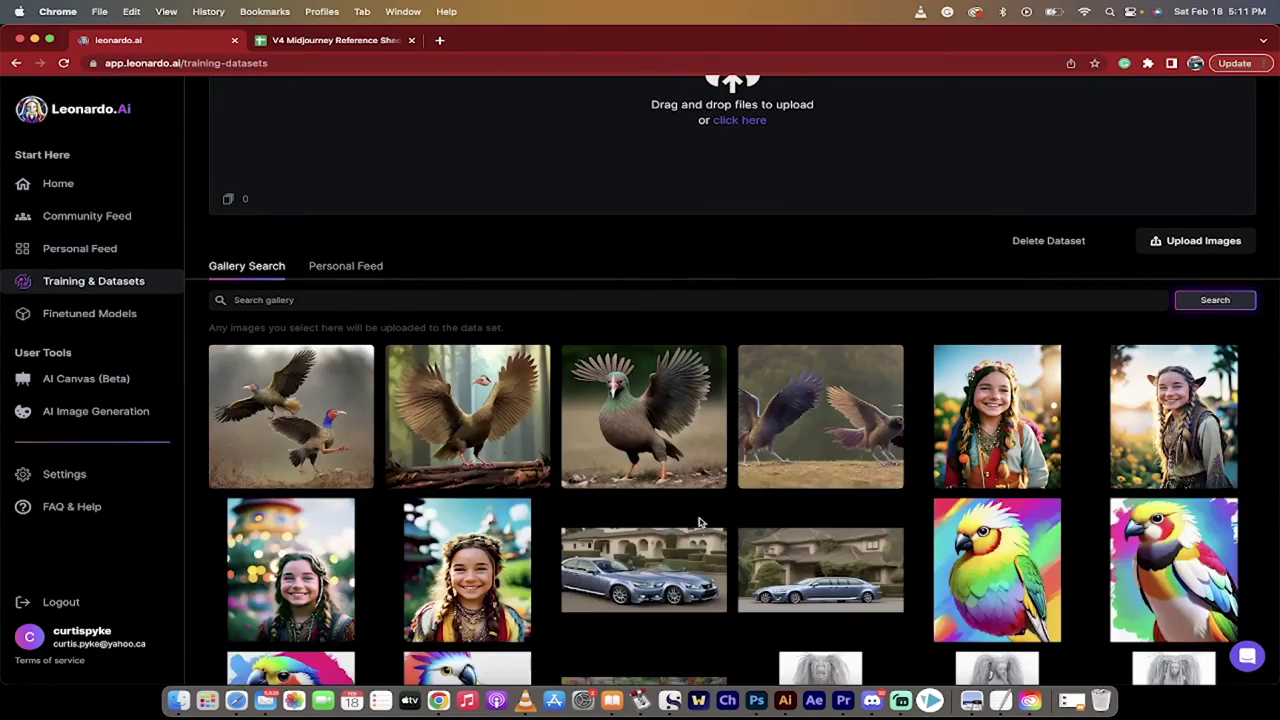
scroll(701, 521, down, 3)
scroll(701, 521, up, 4)
scroll(571, 523, down, 7)
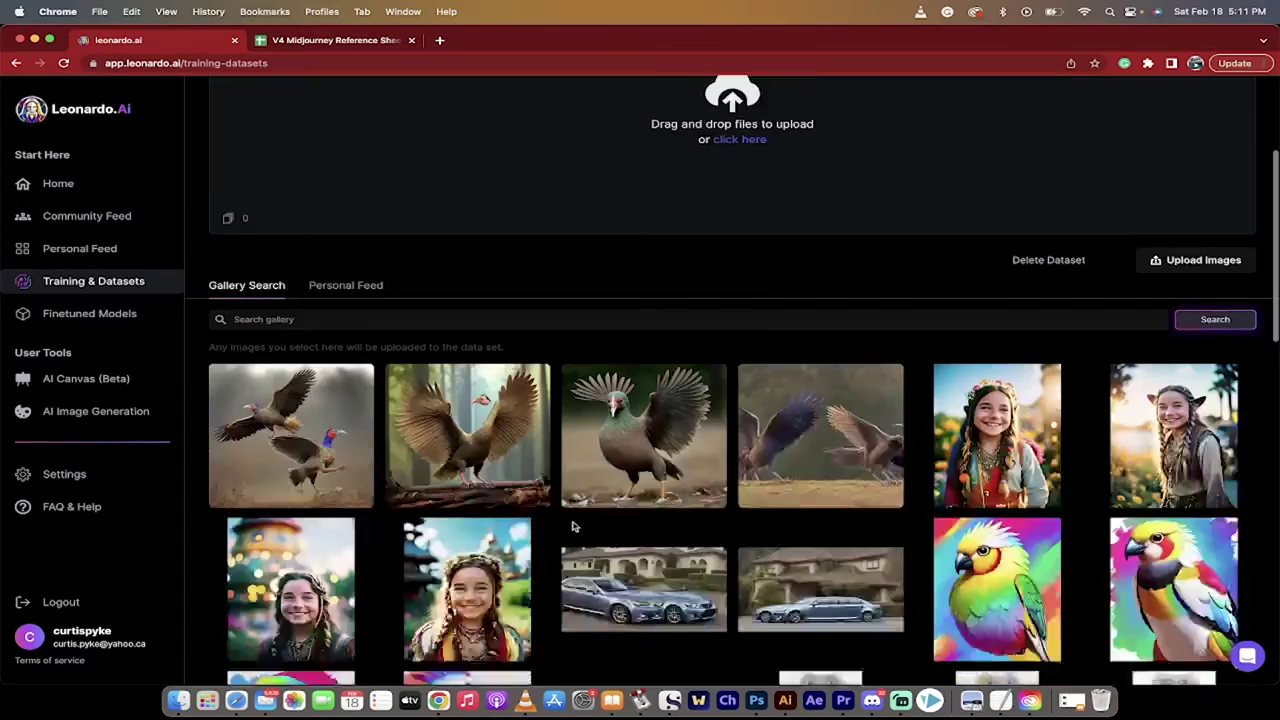
scroll(572, 525, down, 4)
scroll(578, 520, down, 6)
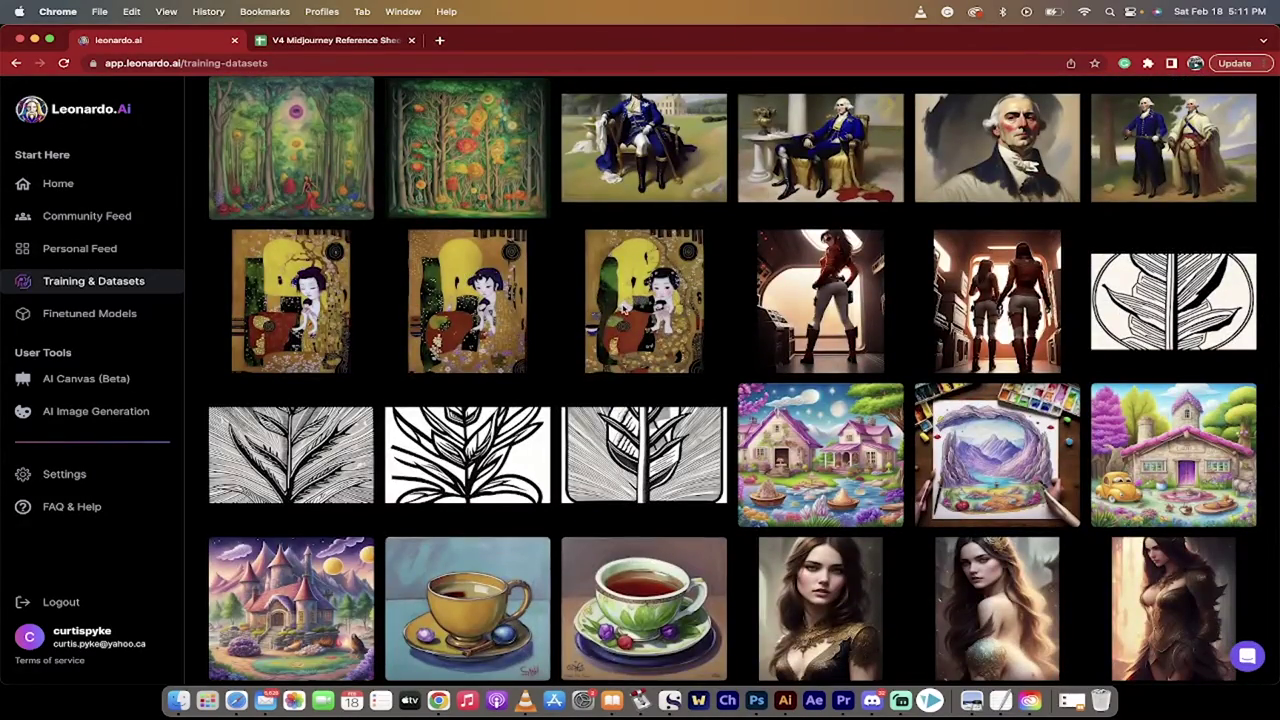
scroll(621, 308, up, 15)
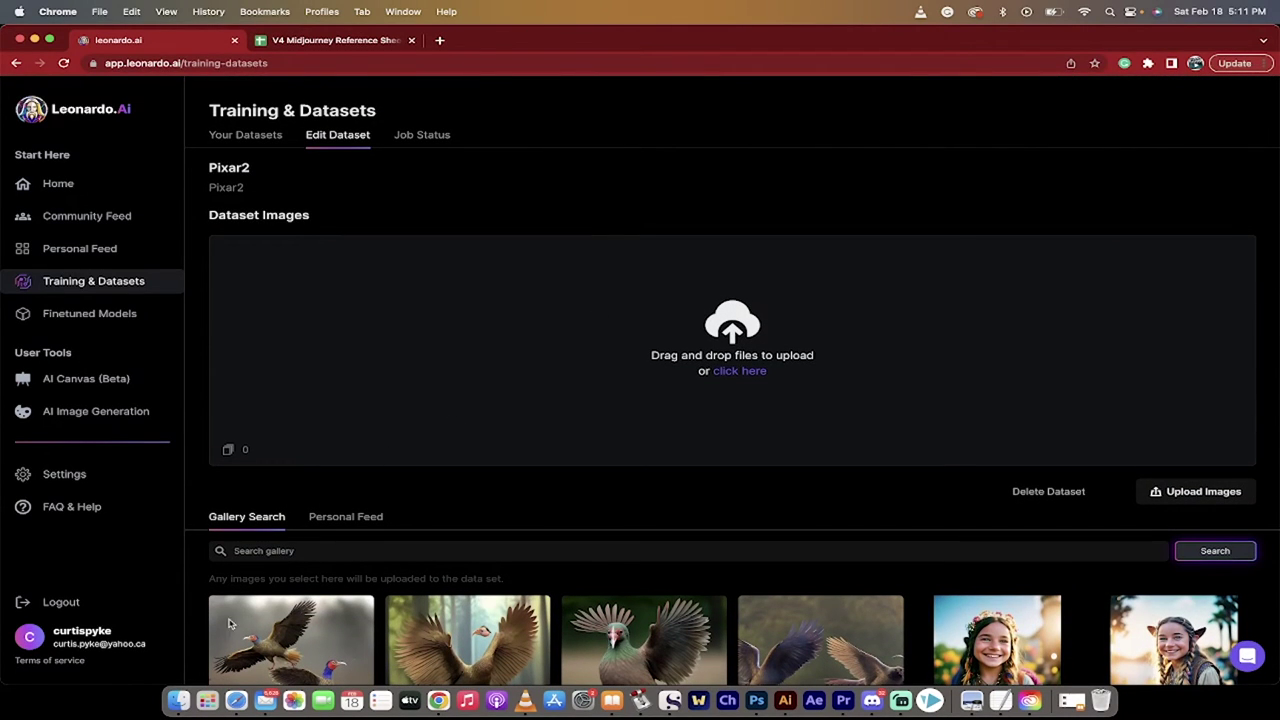
Step: Drag the twelve animal PNGs from the Pictures folder into the Pixar2 Dataset Images area
click(180, 704)
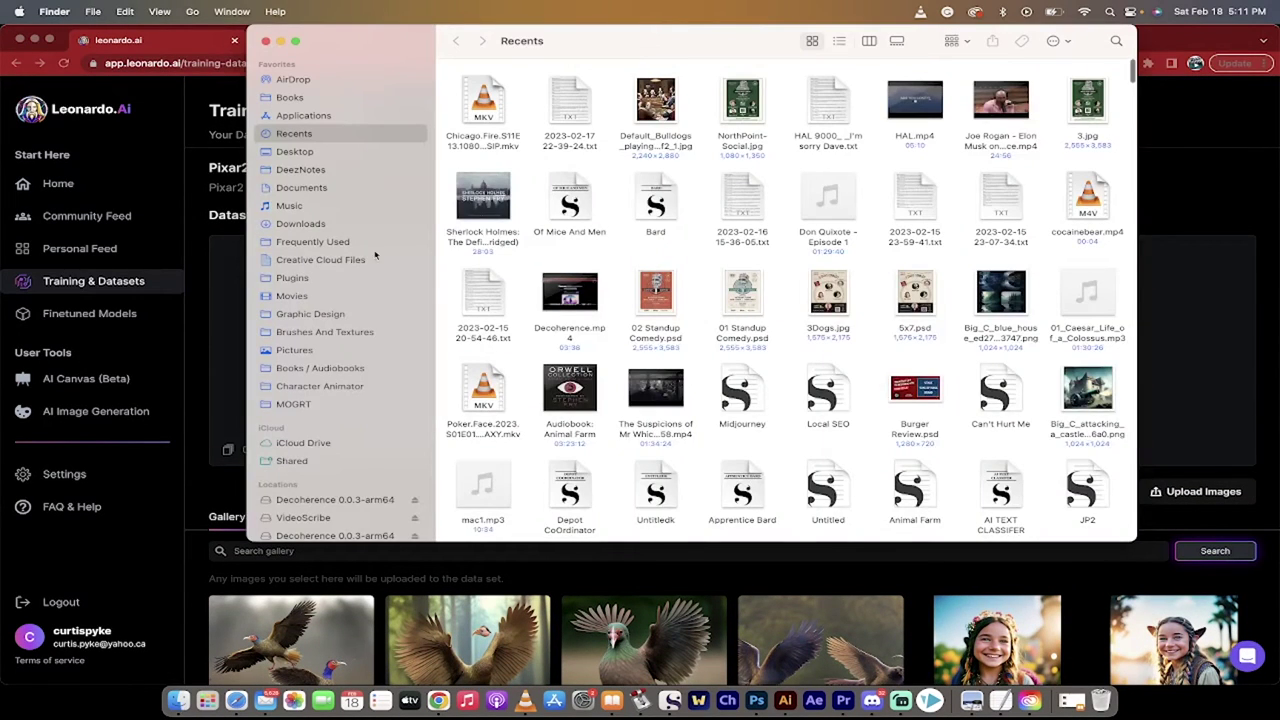
click(294, 350)
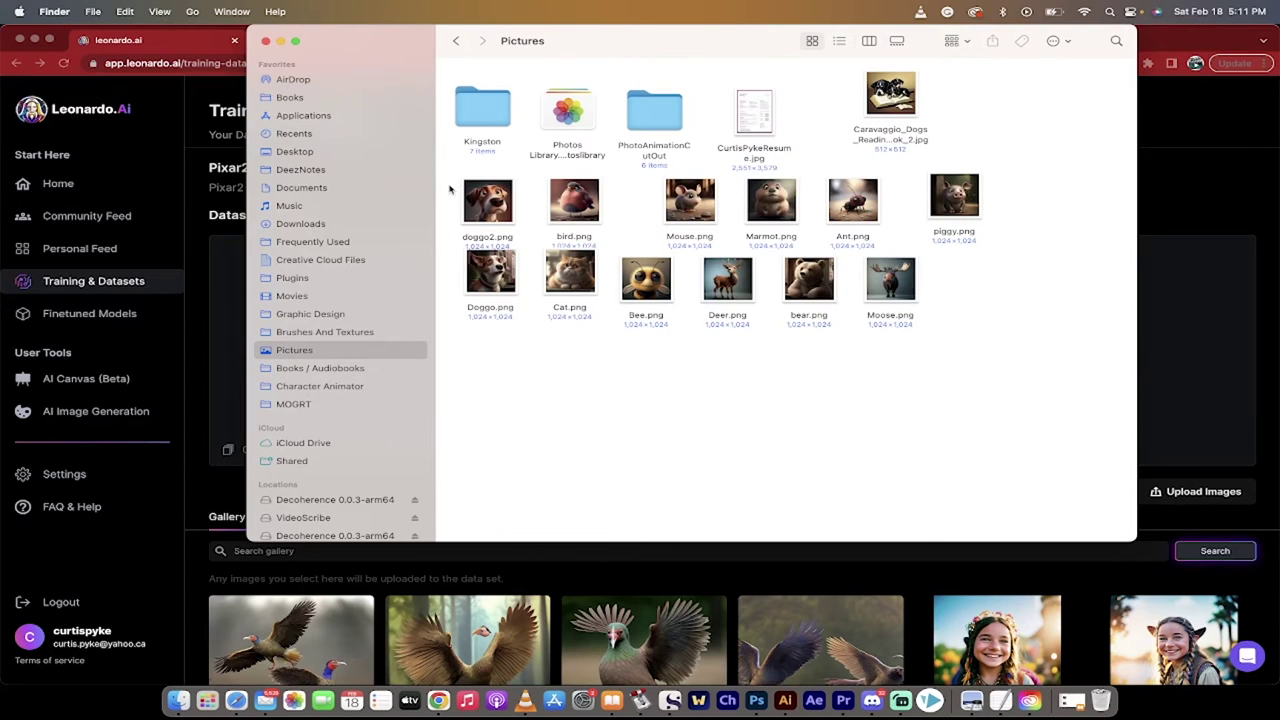
drag(449, 189, 1010, 253)
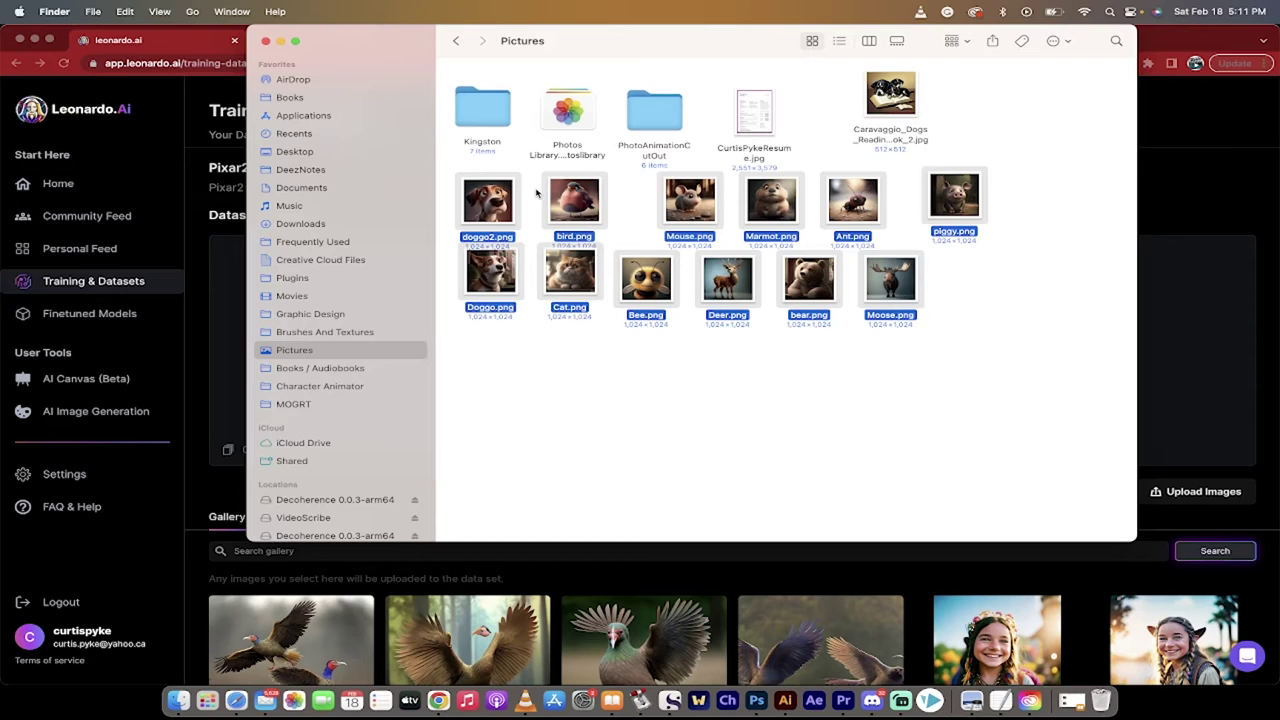
drag(487, 205, 643, 323)
key(super+Tab)
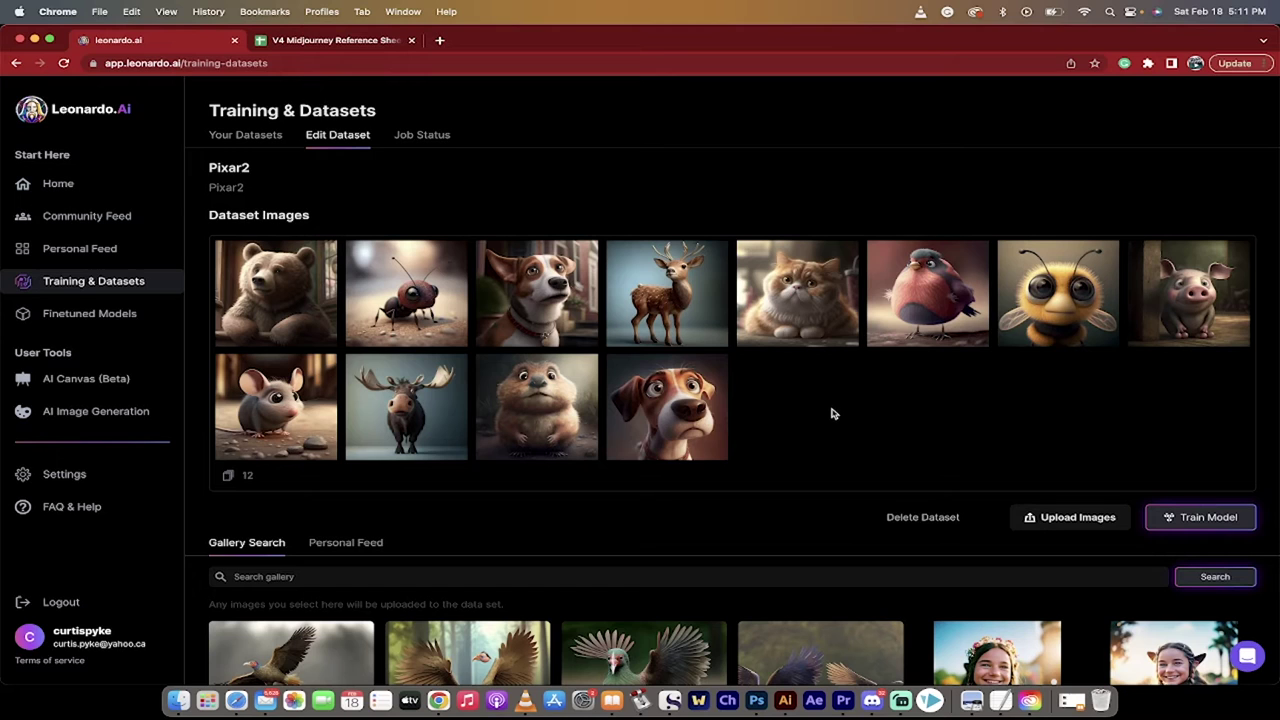
Step: Train a model named Pixar2, with Pixar2 as both its description and instance prompt
click(1195, 518)
click(396, 334)
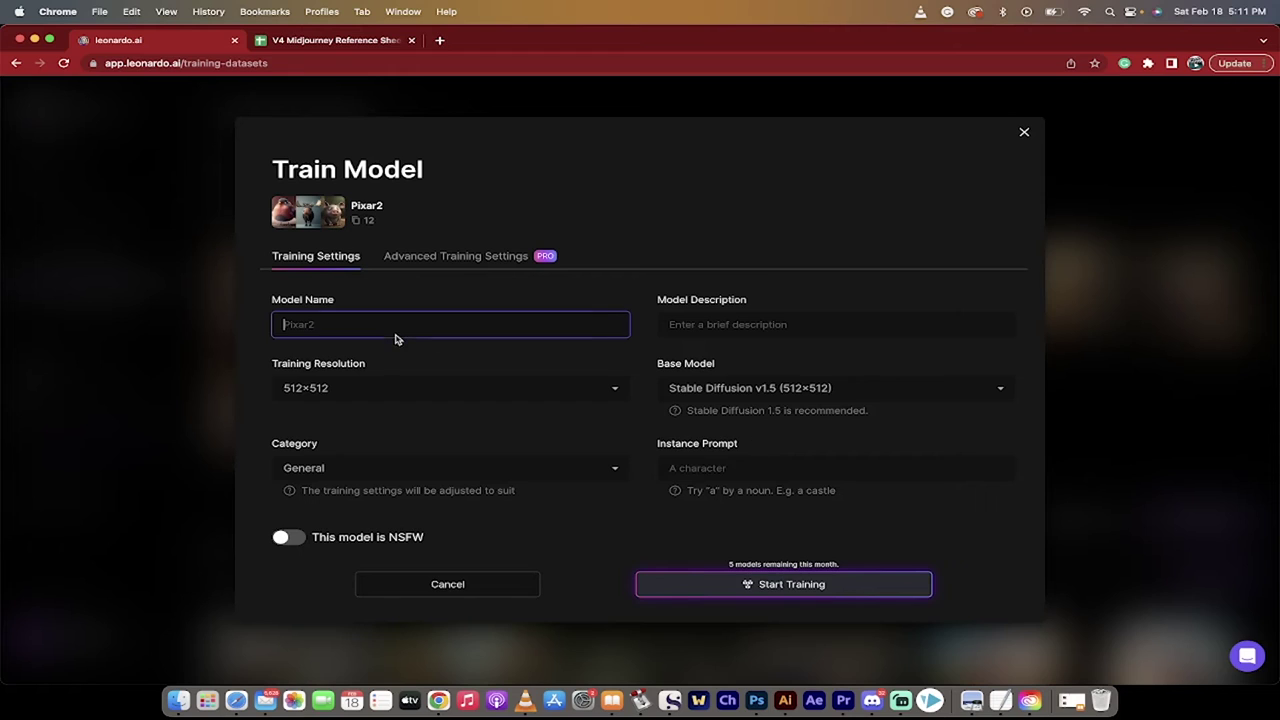
text(P)
key(BackSpace)
text(Pixar2)
key(super+a)
key(super+c)
click(703, 324)
key(super+v)
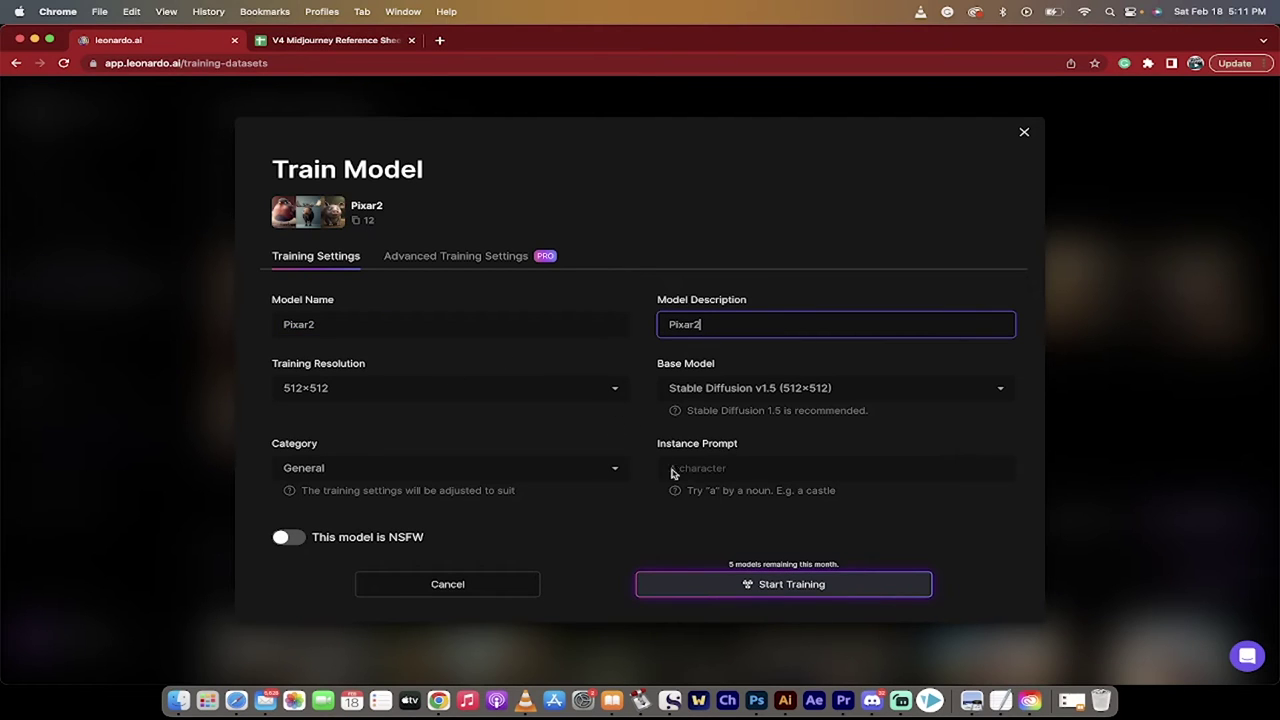
click(745, 472)
key(super+v)
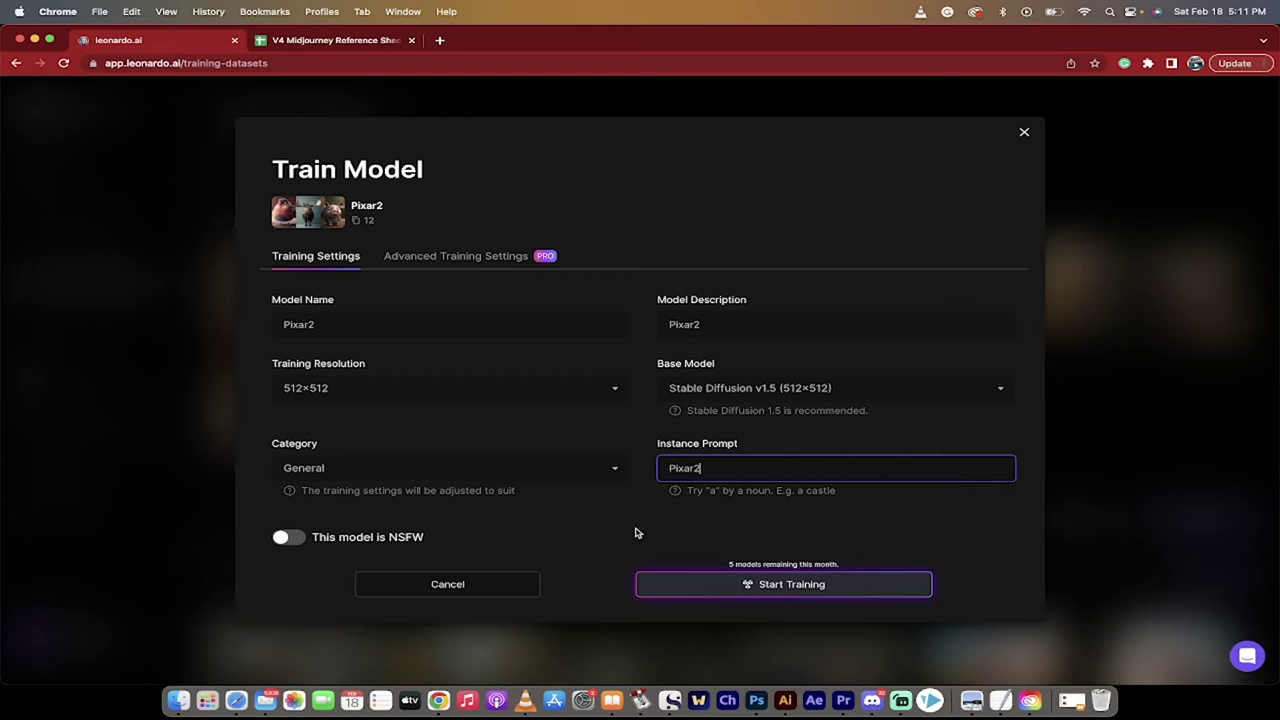
Step: Submit the Pixar2 training, dismiss the maximum pending models error, and close the dialog
click(736, 586)
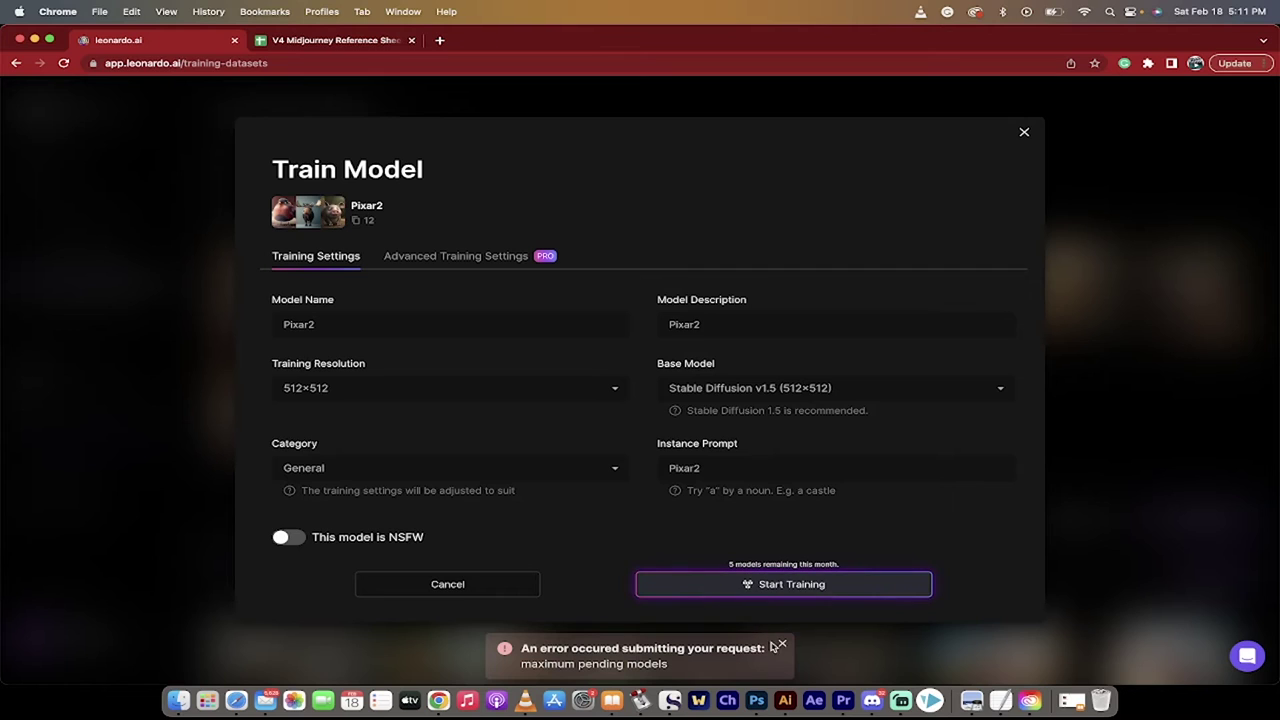
click(749, 589)
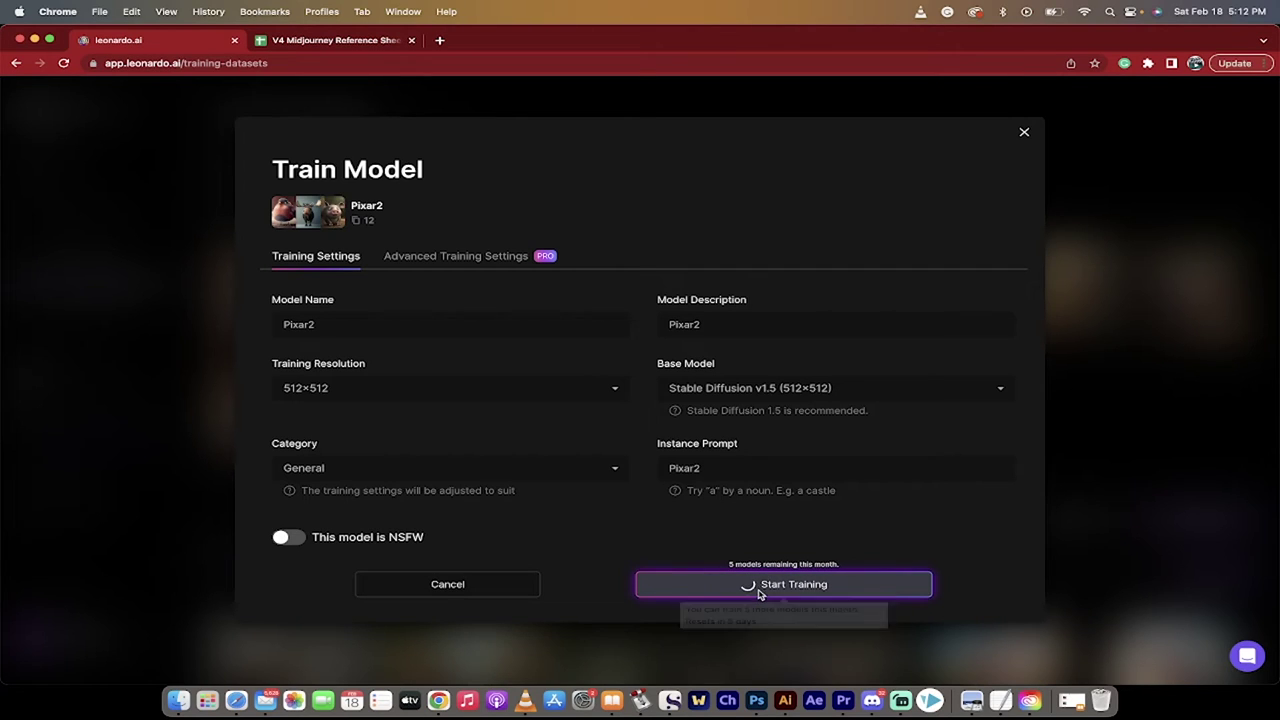
click(783, 640)
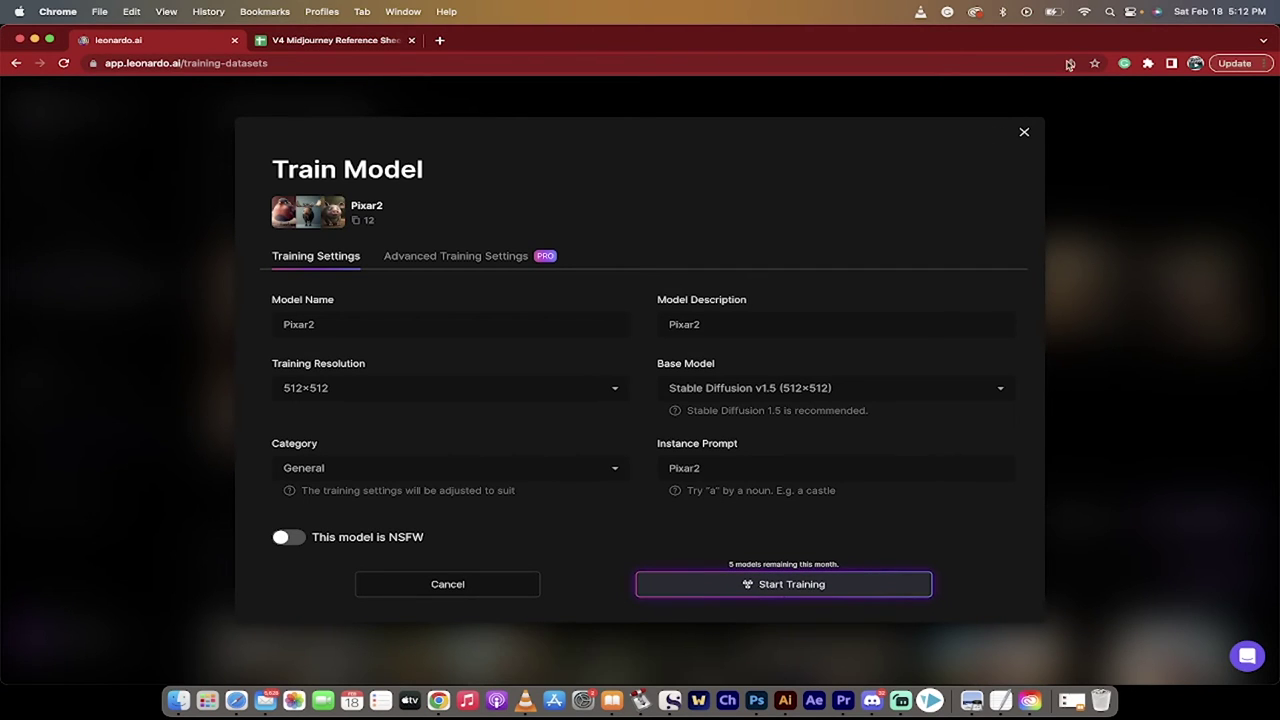
click(752, 588)
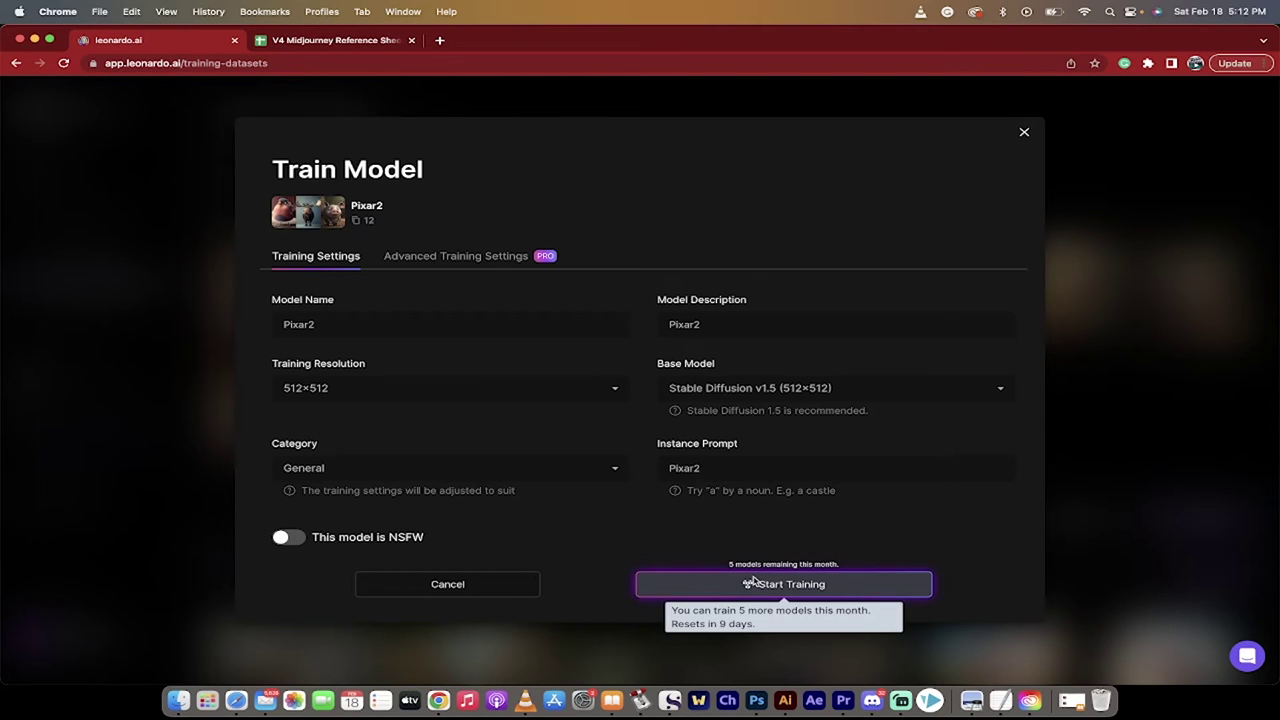
click(1024, 133)
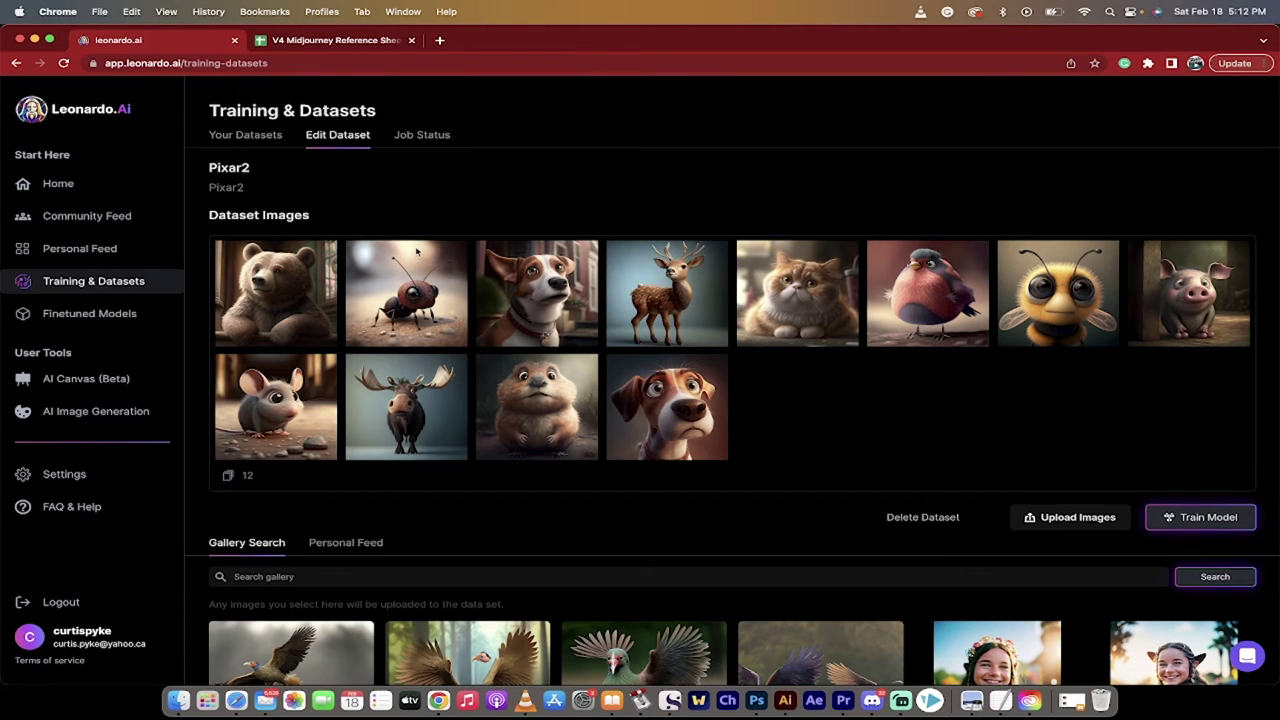
Step: Show the Finetuned Models page with the 32-image Caravaggio model card
click(97, 316)
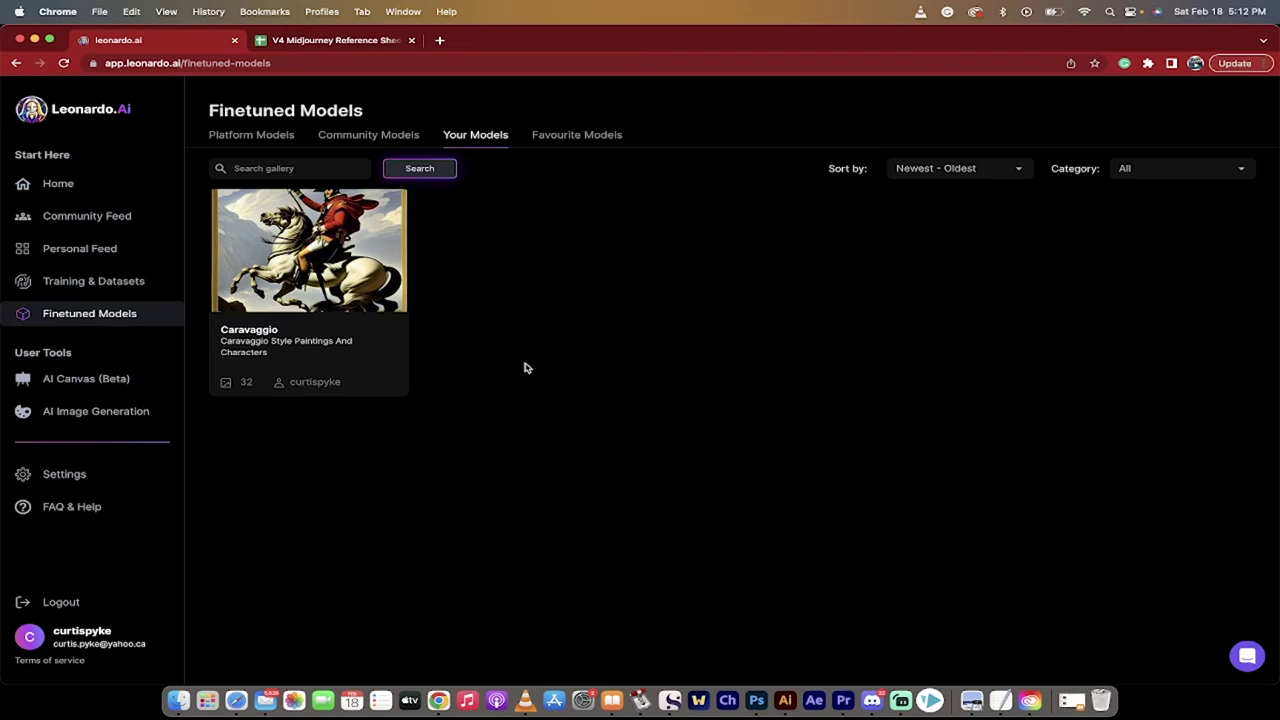
mouse_move(300, 264)
mouse_move(324, 236)
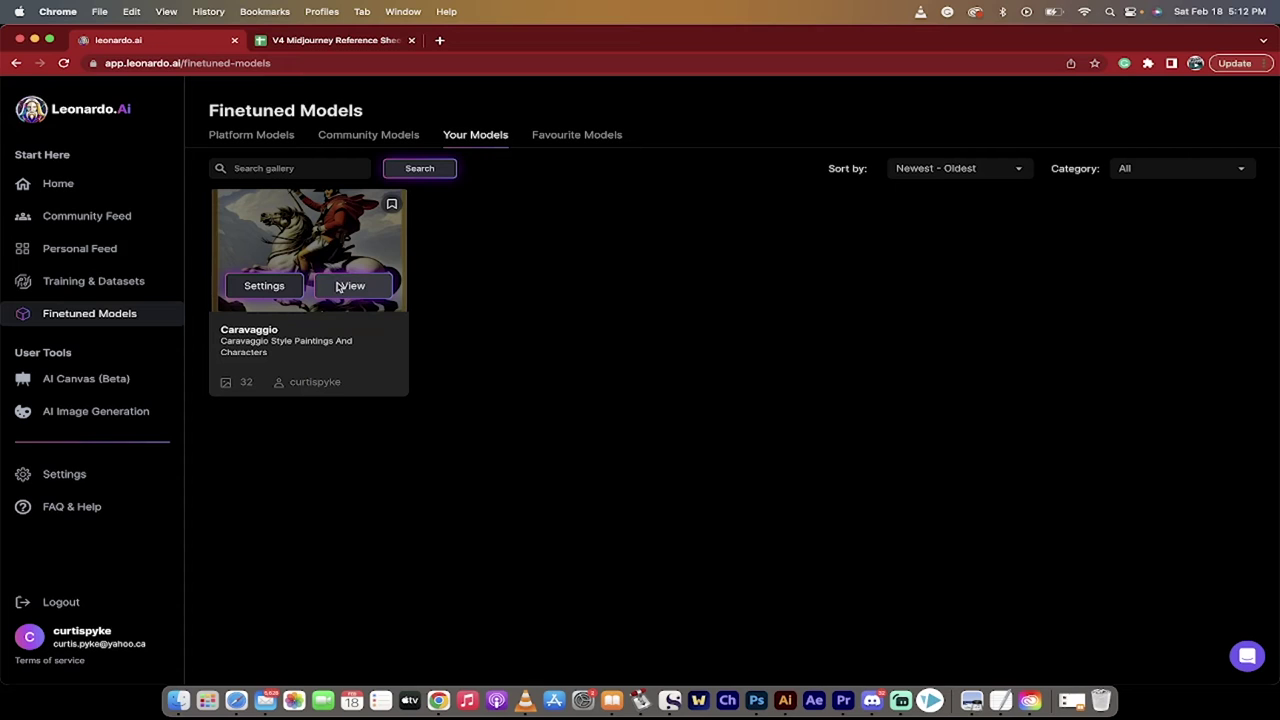
Step: Check the Caravaggio model's settings without changes, then view its details and instance prompt
click(264, 286)
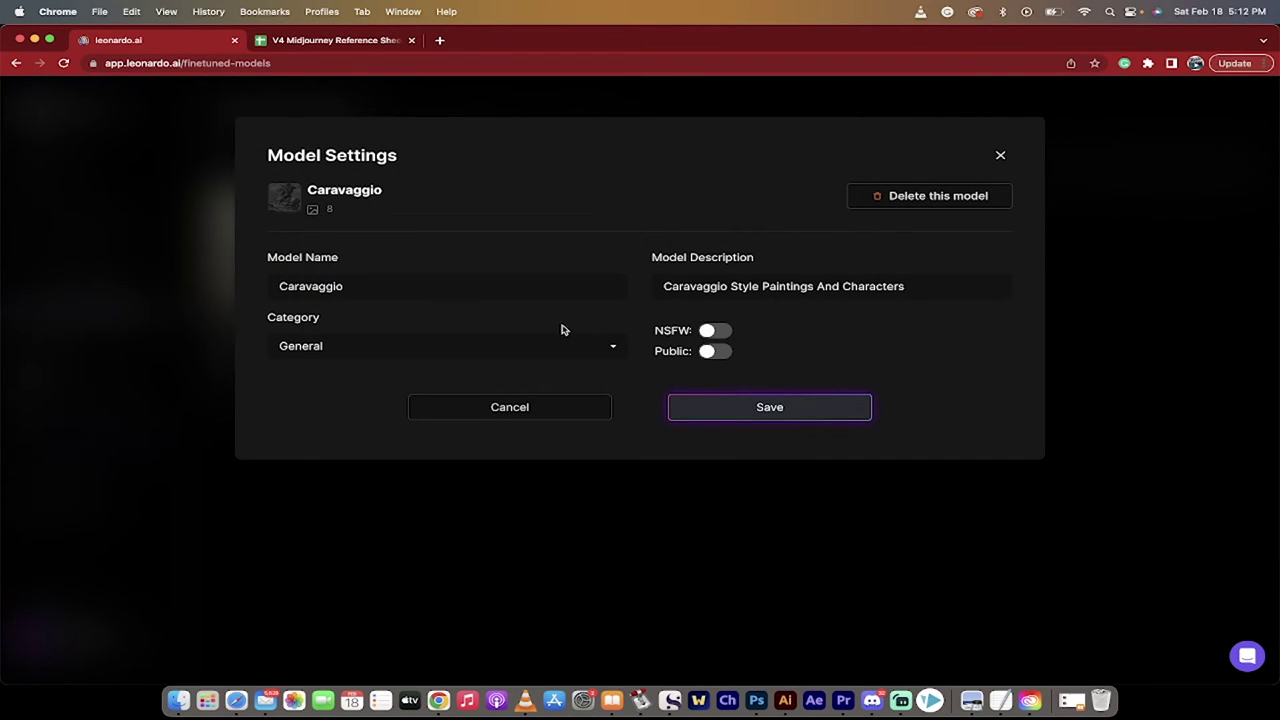
click(1002, 156)
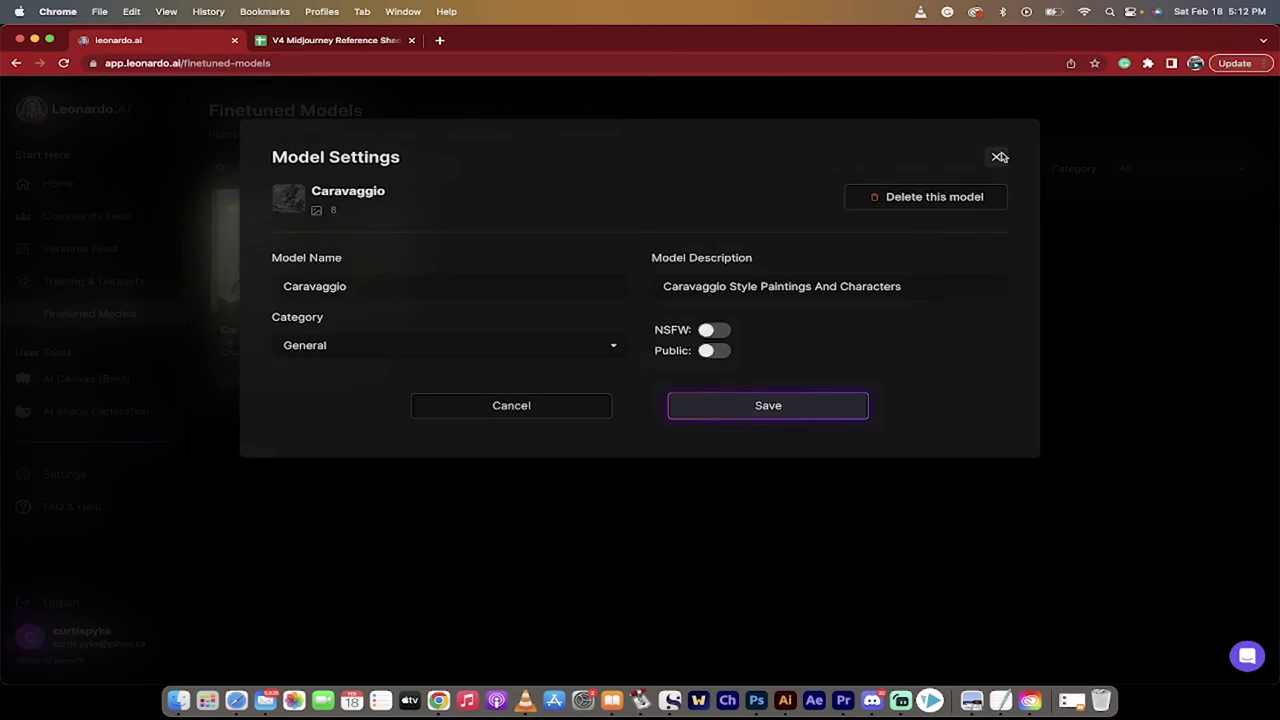
click(358, 291)
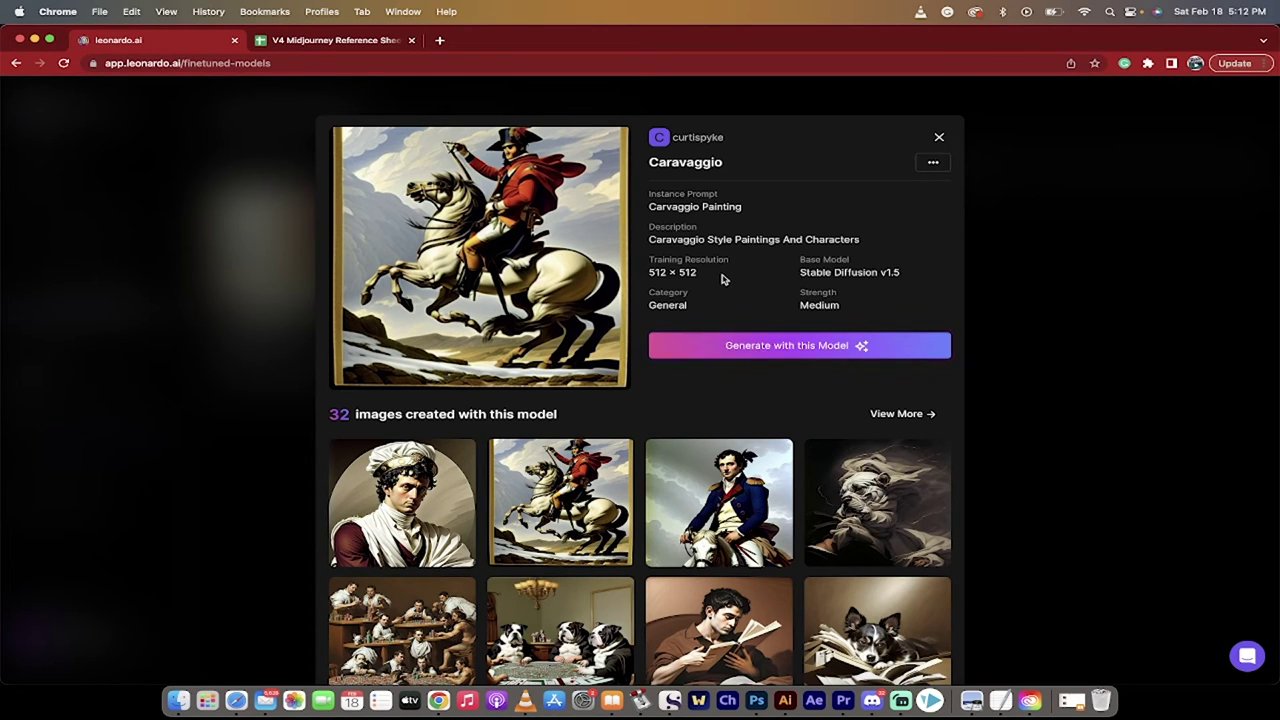
Step: Generate with Caravaggio, keeping model Caravaggio and style None, with the prompt Dogs Reading A Book
click(744, 346)
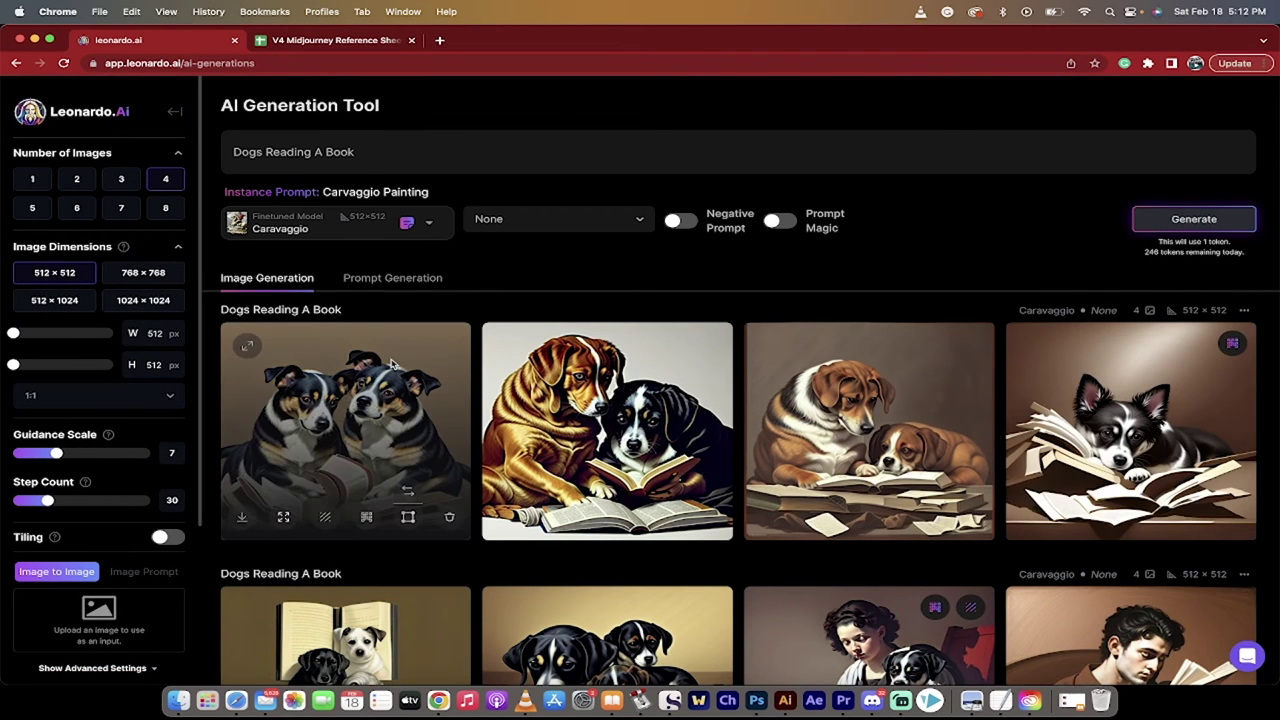
click(306, 225)
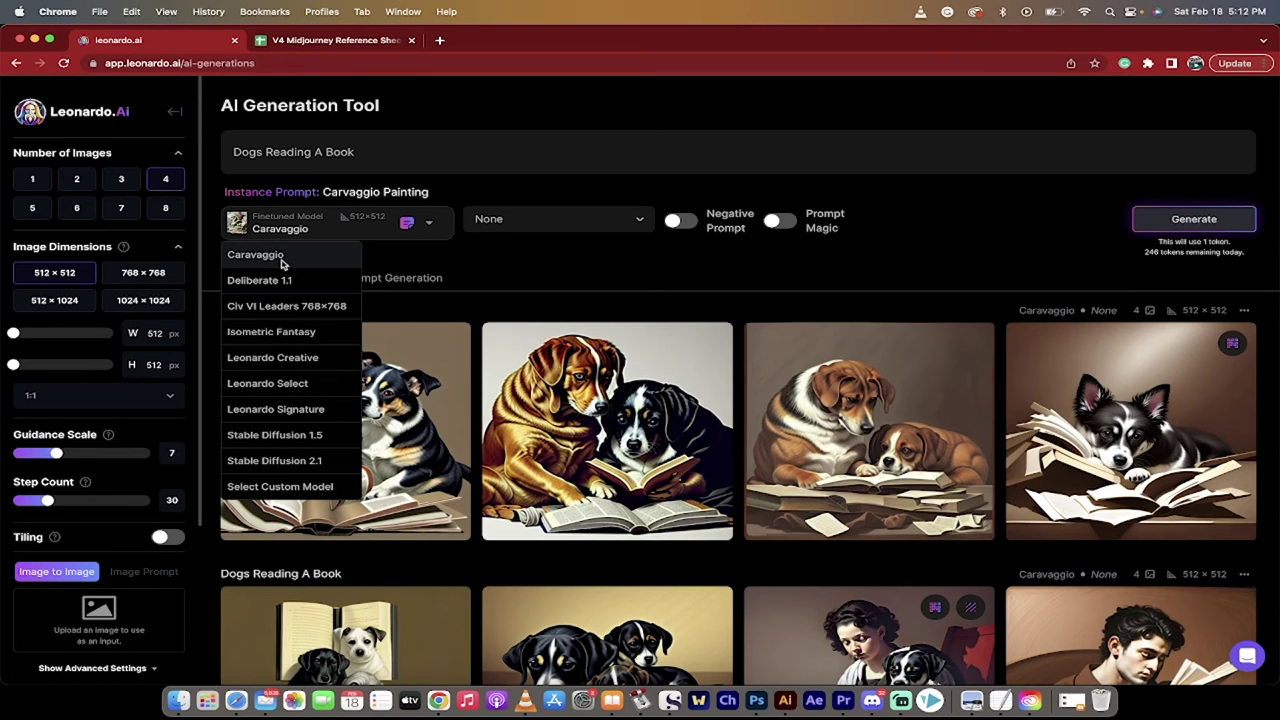
click(281, 262)
click(500, 219)
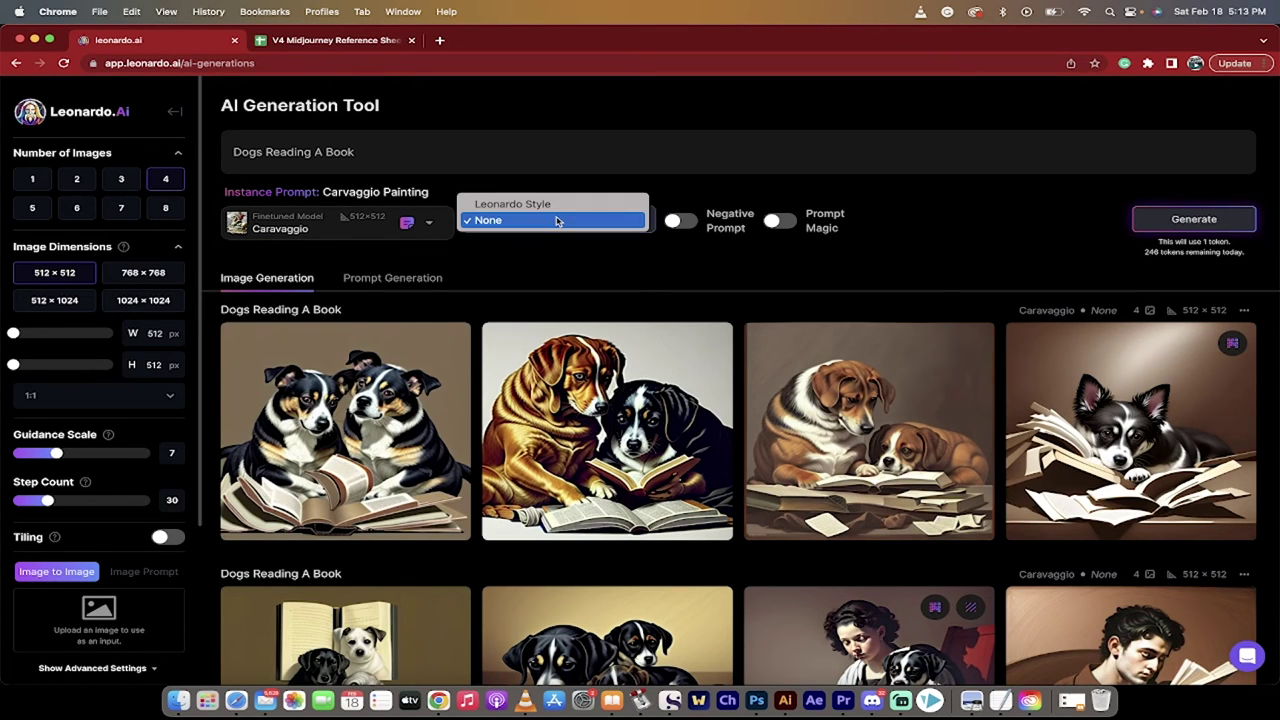
click(336, 220)
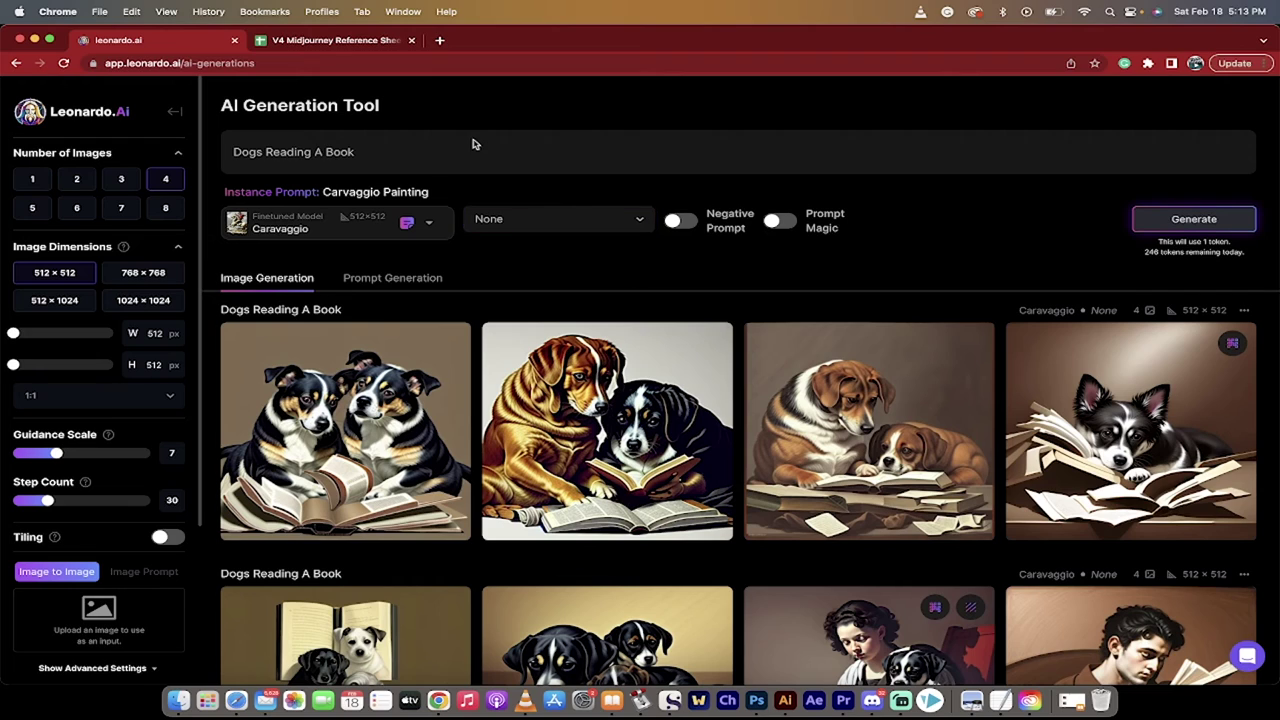
click(417, 153)
scroll(167, 595, down, 4)
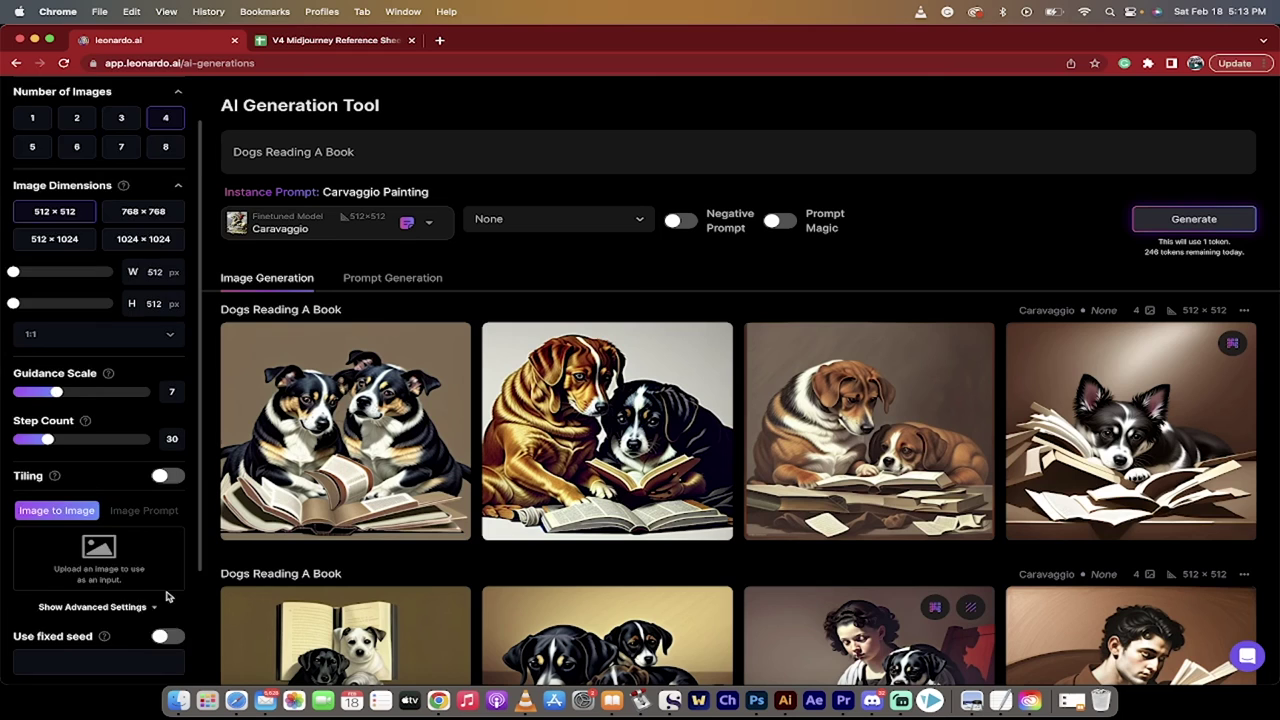
scroll(180, 580, up, 4)
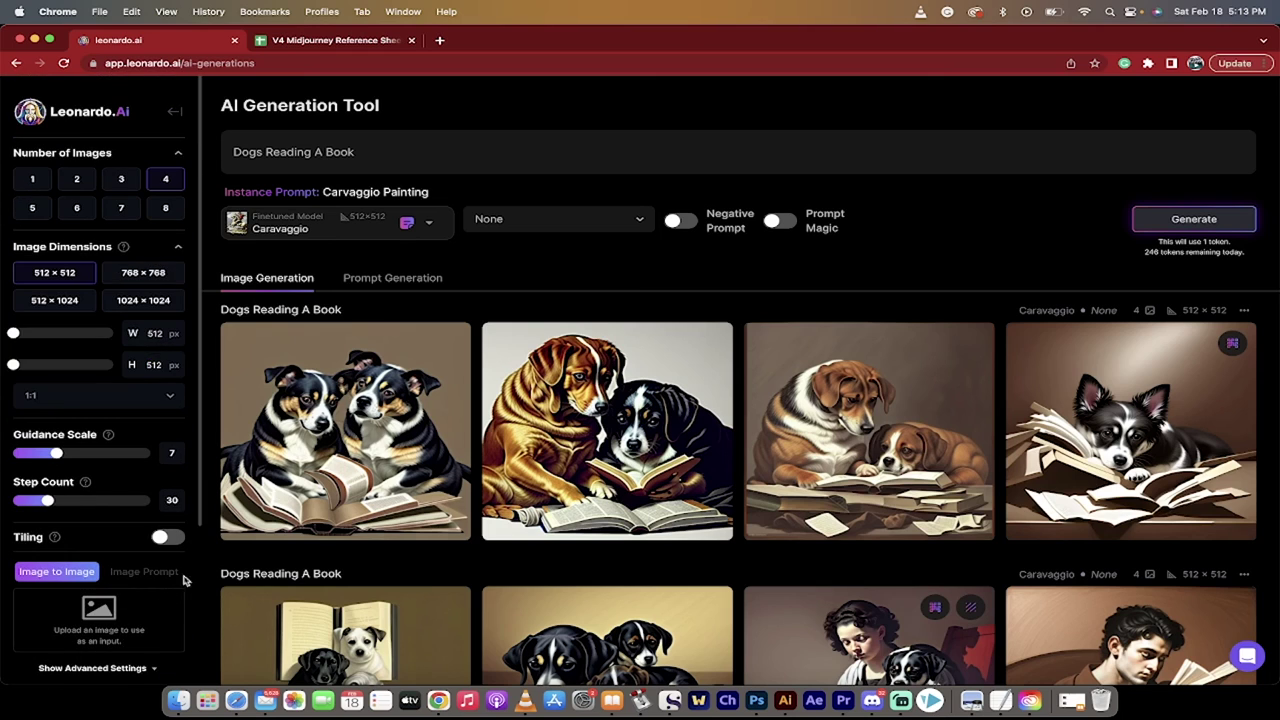
Step: Generate four Dogs Reading A Book images and upscale the girl-reading-with-a-dog image
click(1154, 229)
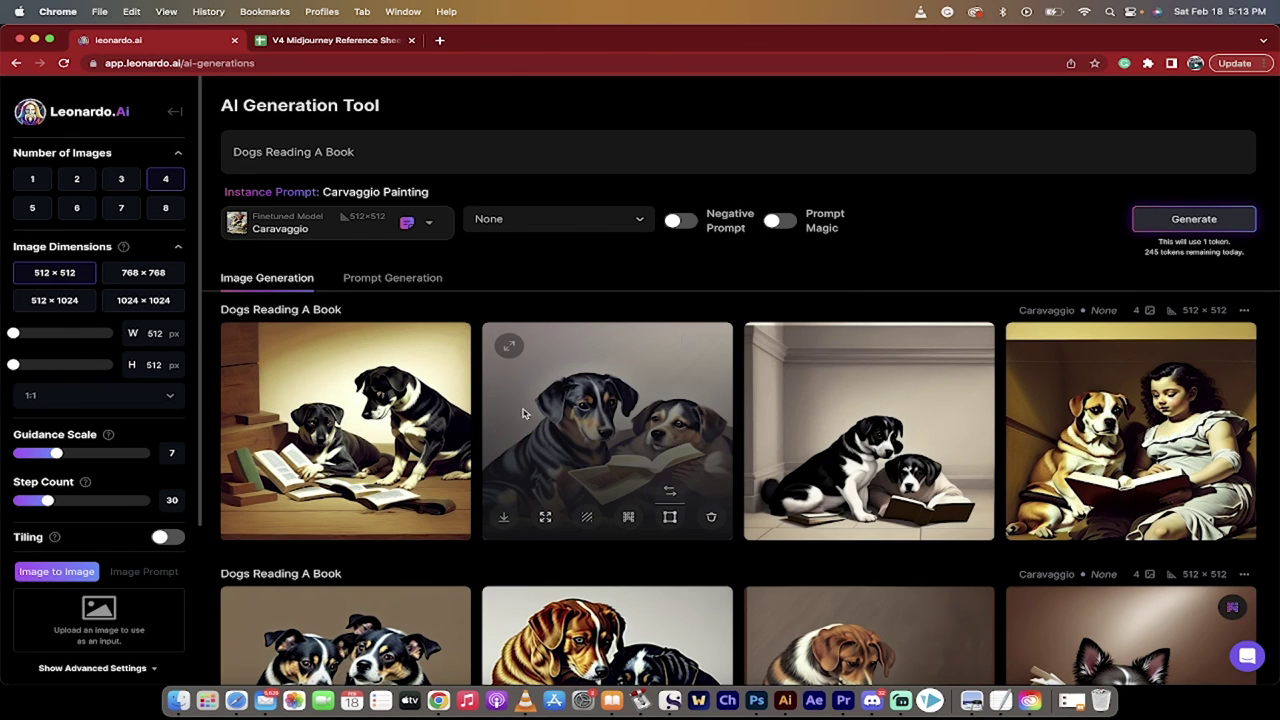
click(1100, 423)
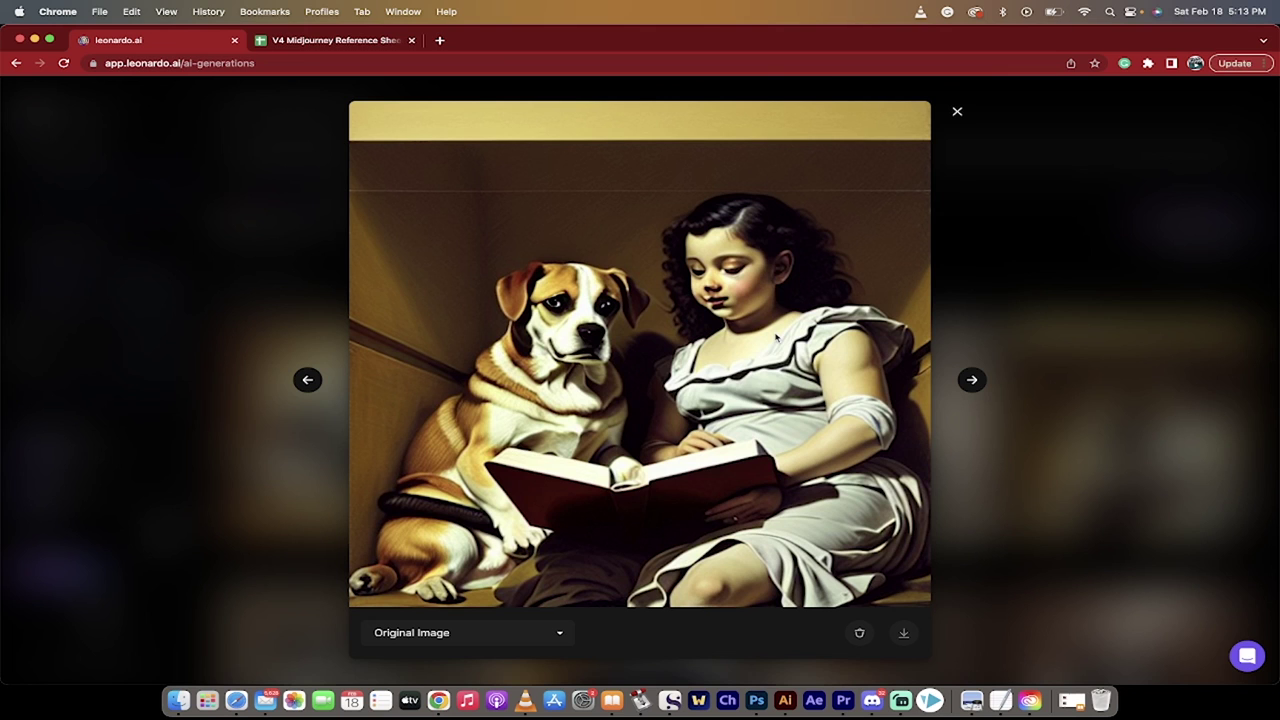
click(1003, 336)
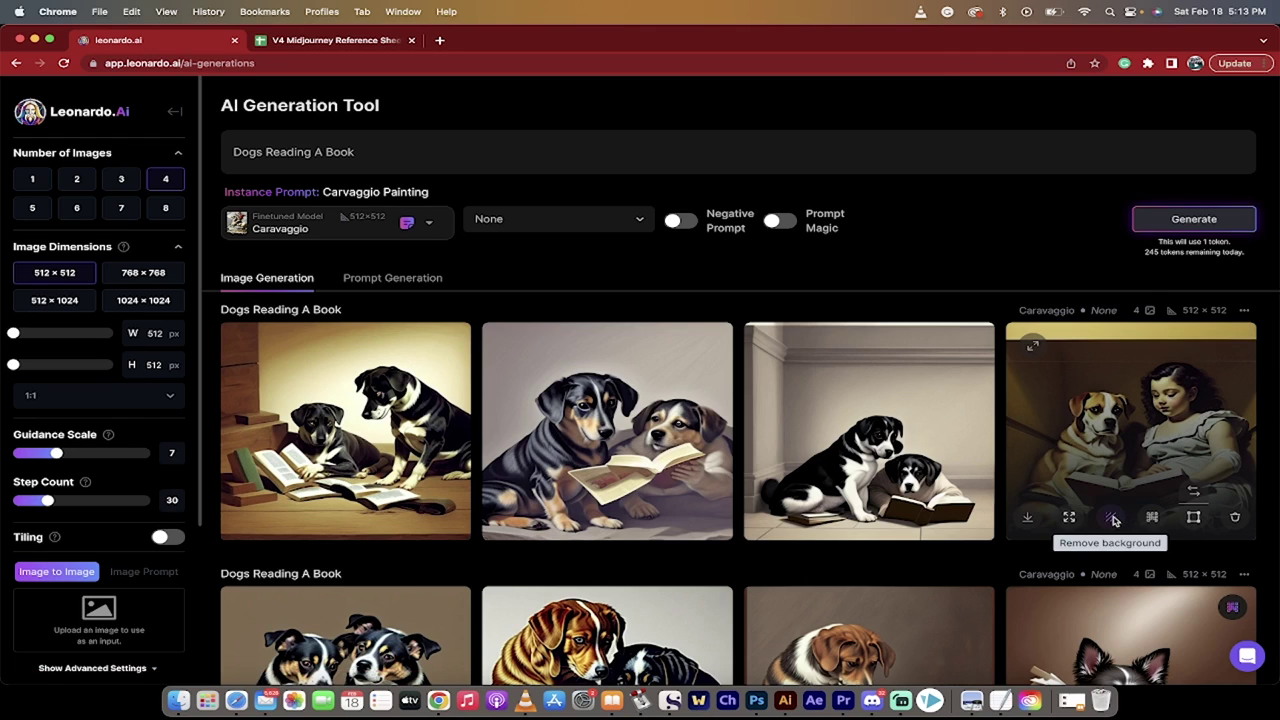
click(1150, 518)
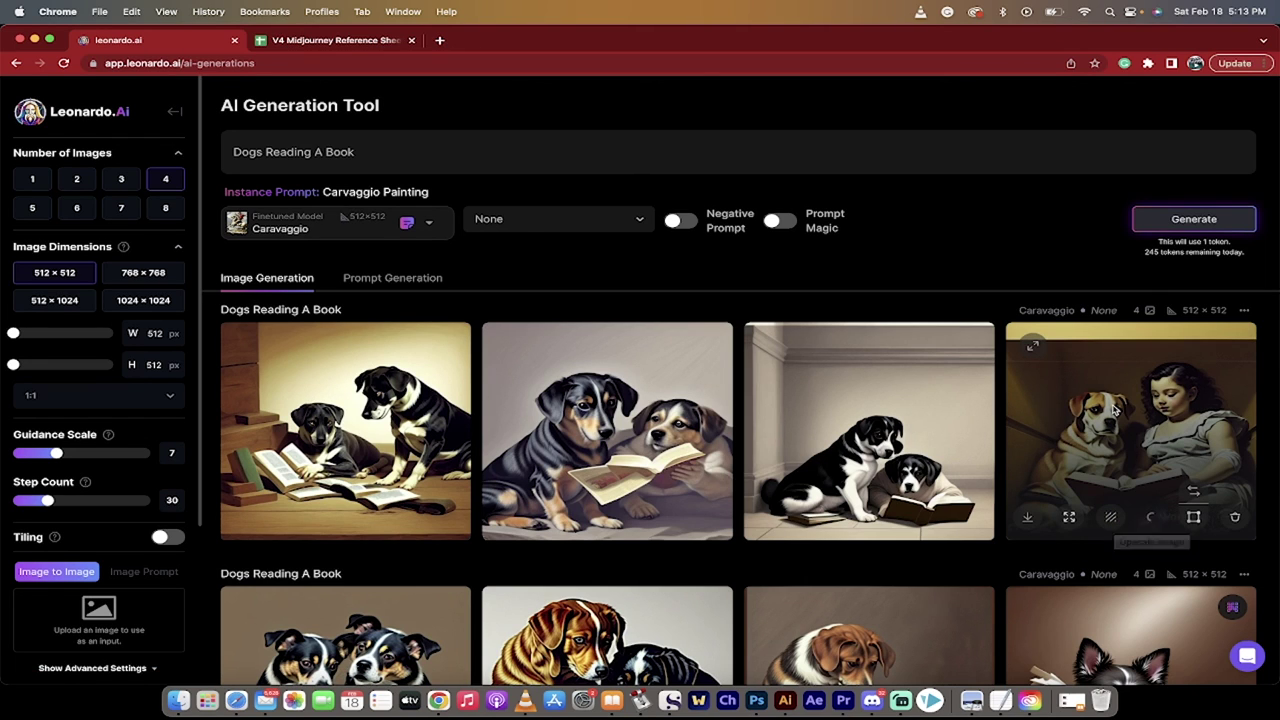